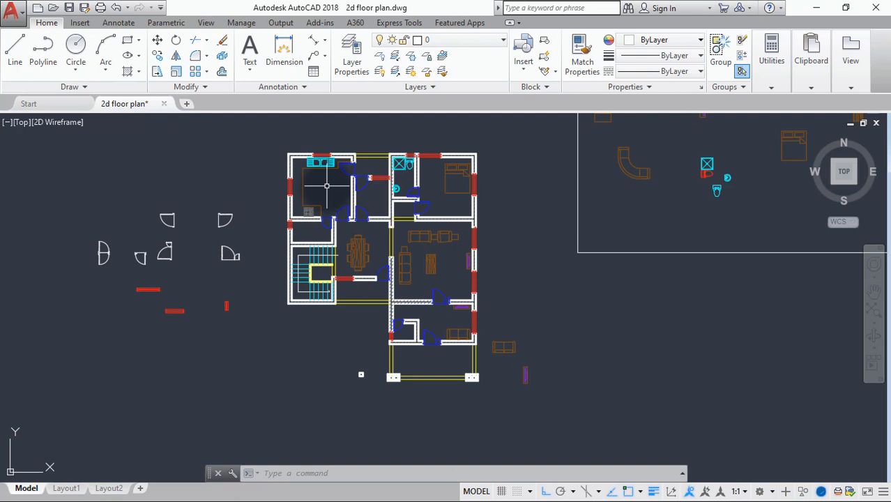
Step: Create a new text style named Archi
left_click(303, 88)
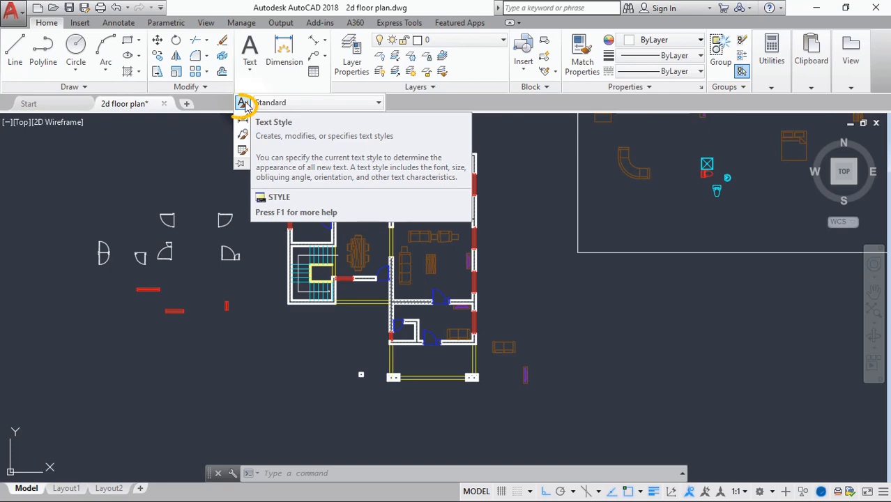
left_click(243, 104)
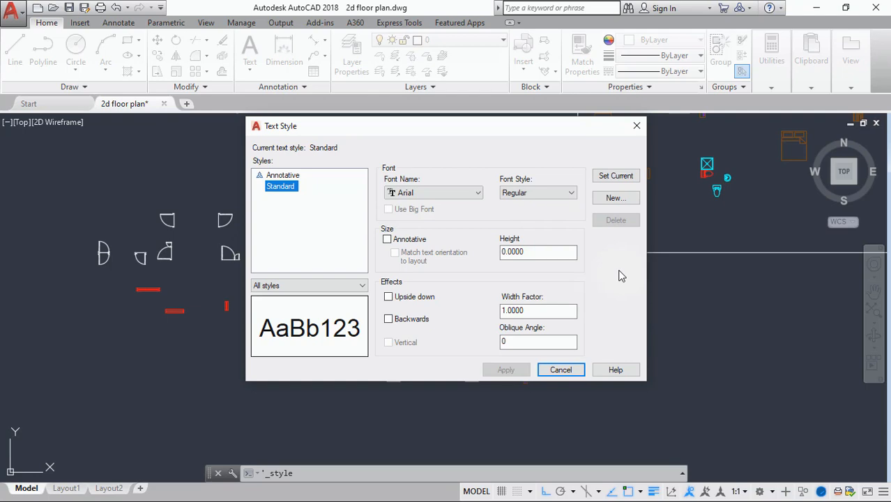
left_click(623, 199)
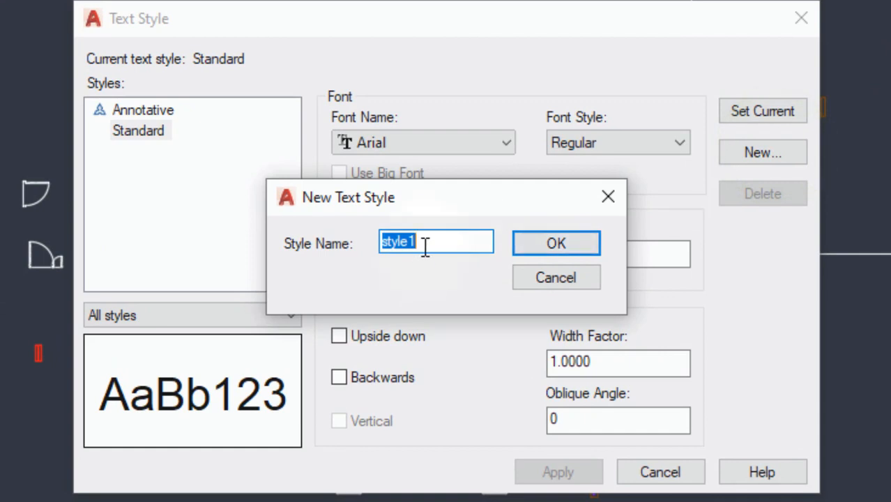
type("Ar")
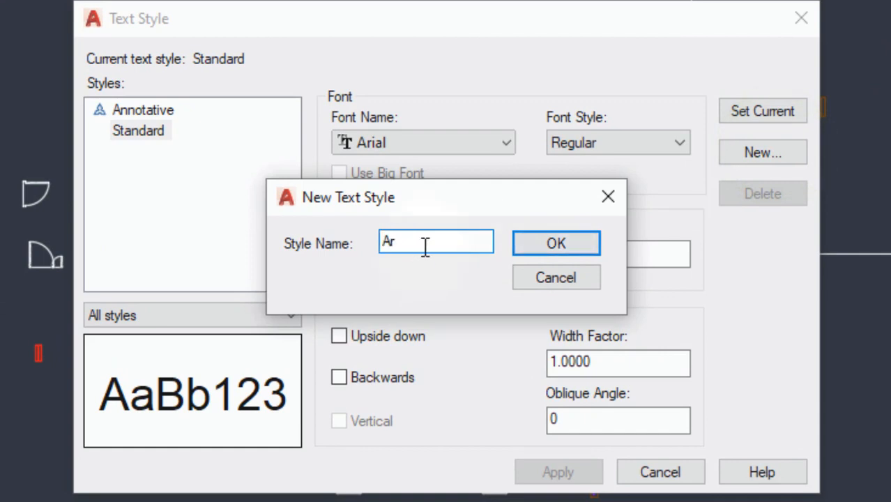
type("chi")
left_click(541, 243)
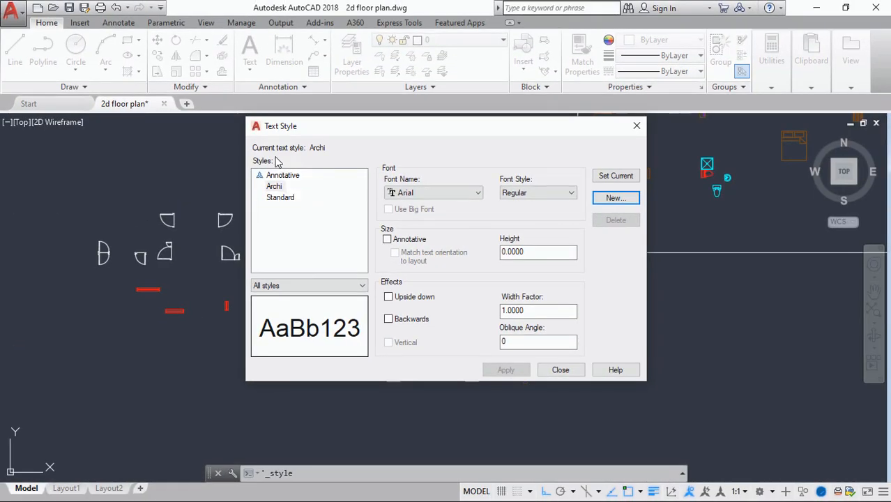
Step: Set the Archi text style's font to Stylus BT and its text height to 200
left_click(471, 193)
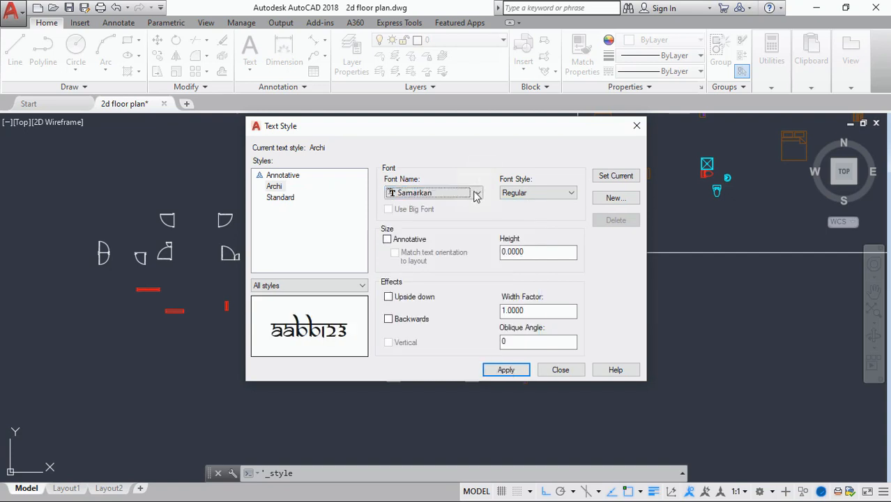
left_click(477, 193)
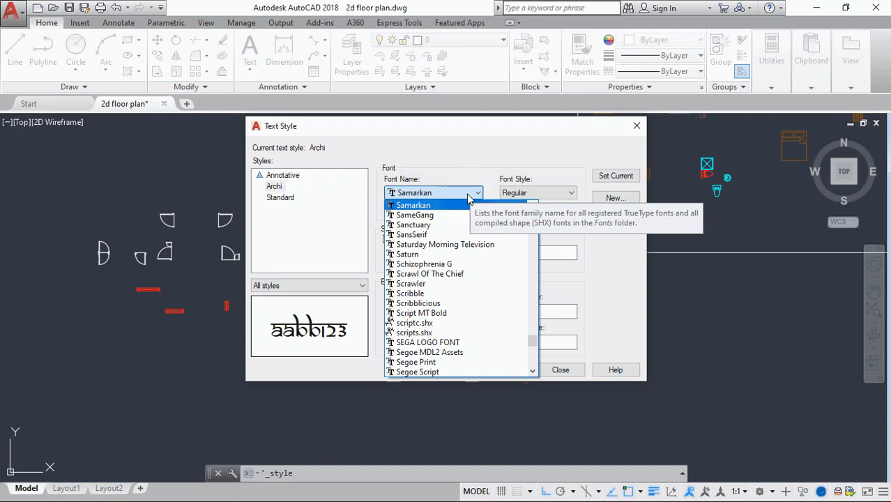
scroll(469, 200, "down", 1)
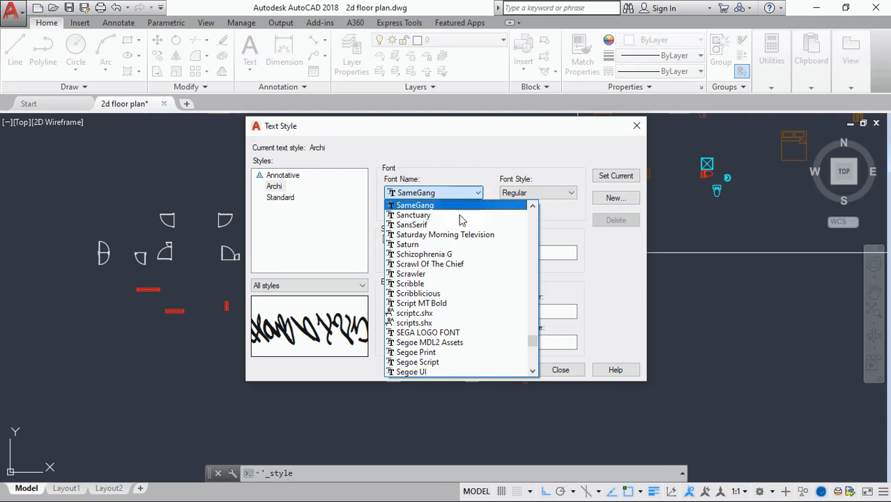
scroll(460, 220, "down", 3)
scroll(461, 220, "down", 12)
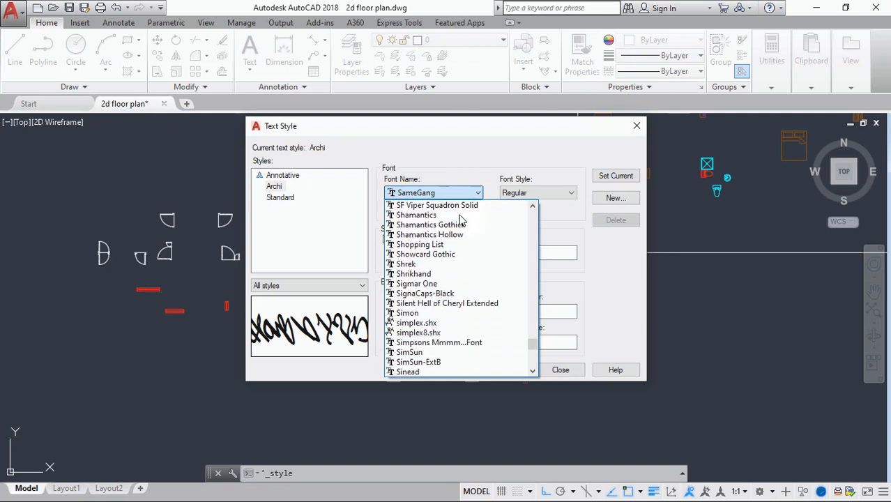
scroll(460, 221, "down", 10)
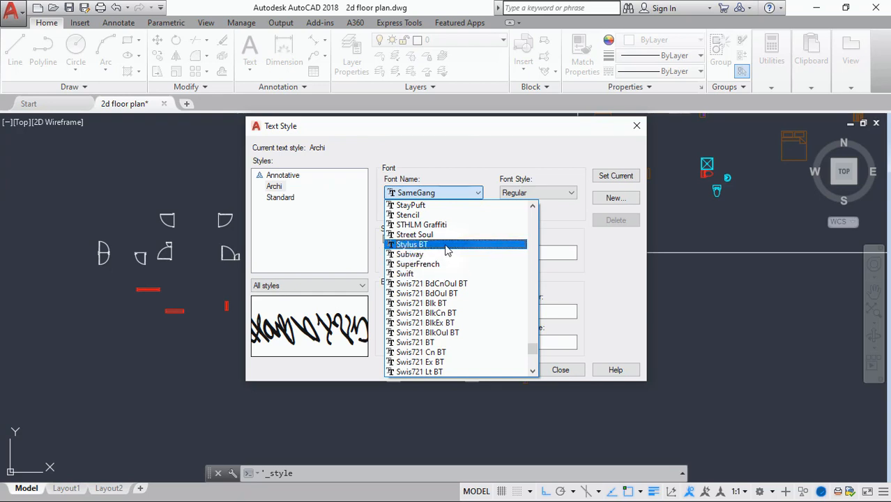
left_click(447, 245)
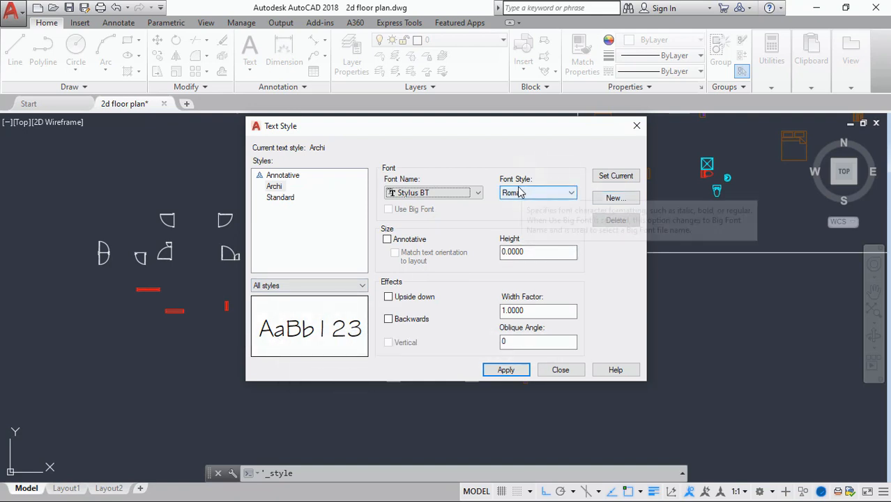
left_click(569, 194)
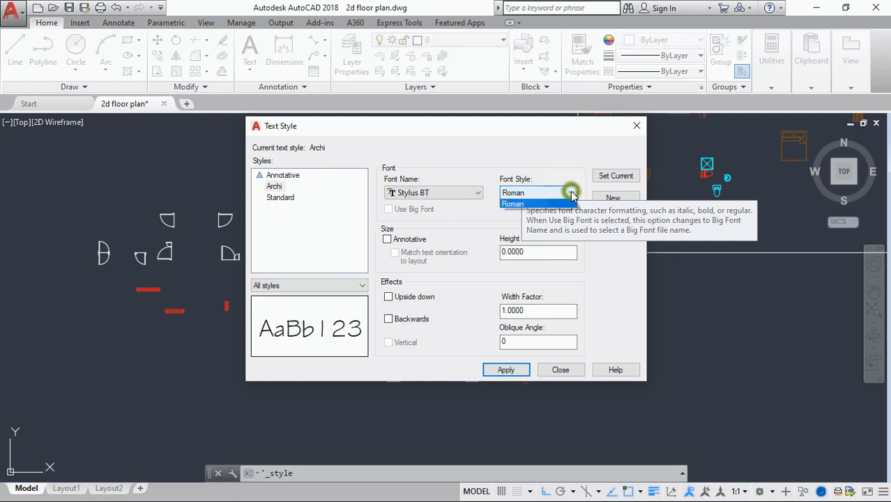
left_click(571, 194)
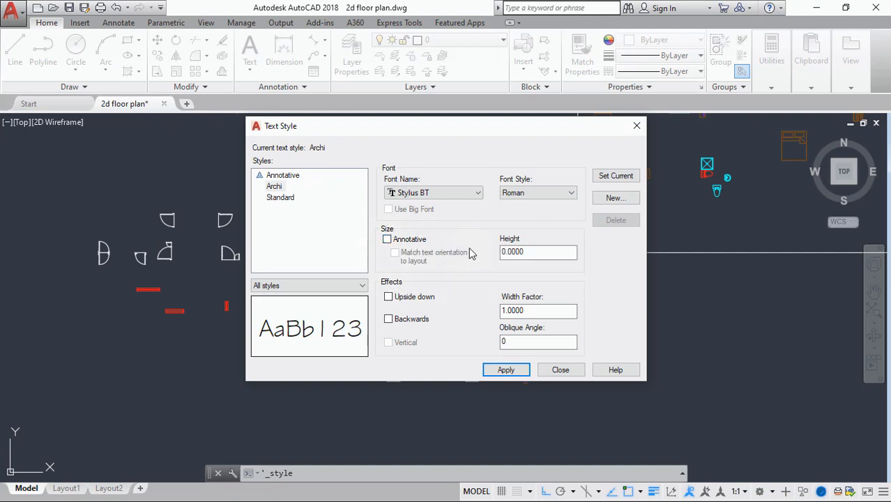
double_click(558, 252)
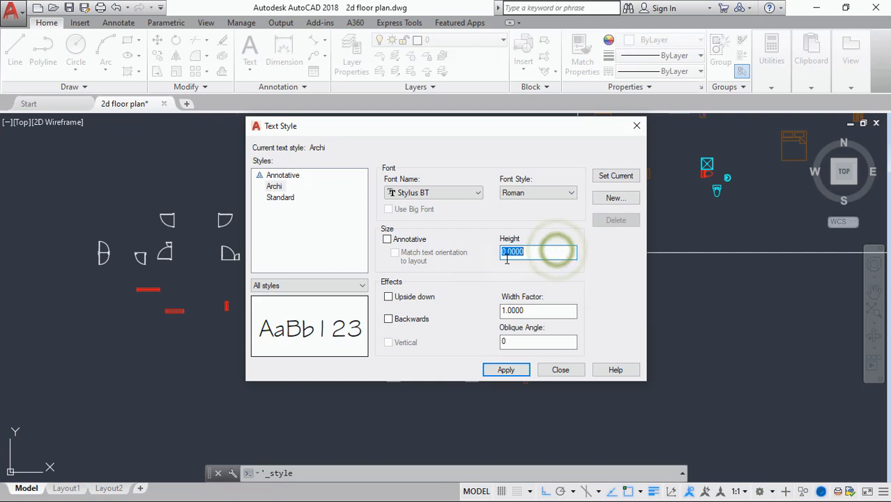
type("2")
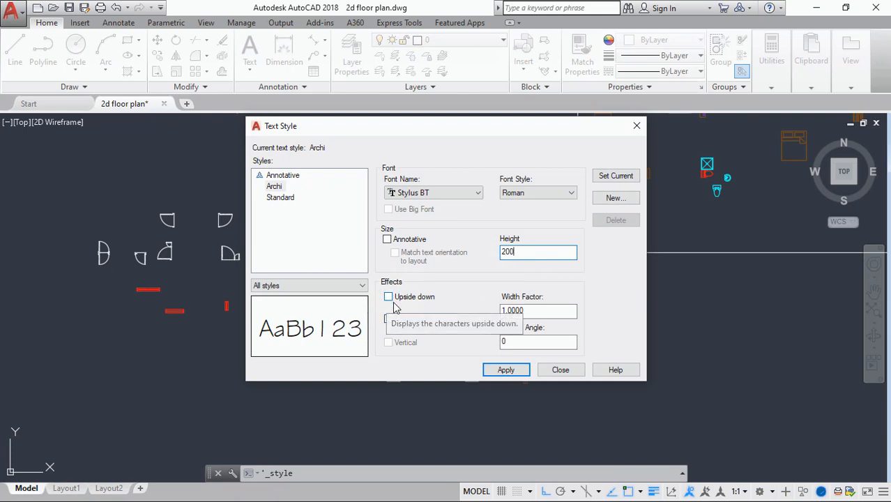
Step: Try the Upside down and Backwards effects on the Archi text style and switch both off again
left_click(388, 298)
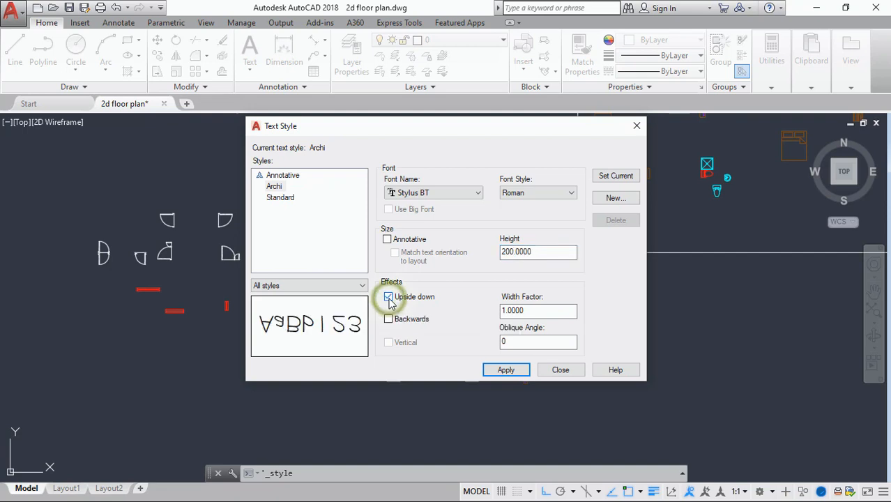
left_click(388, 297)
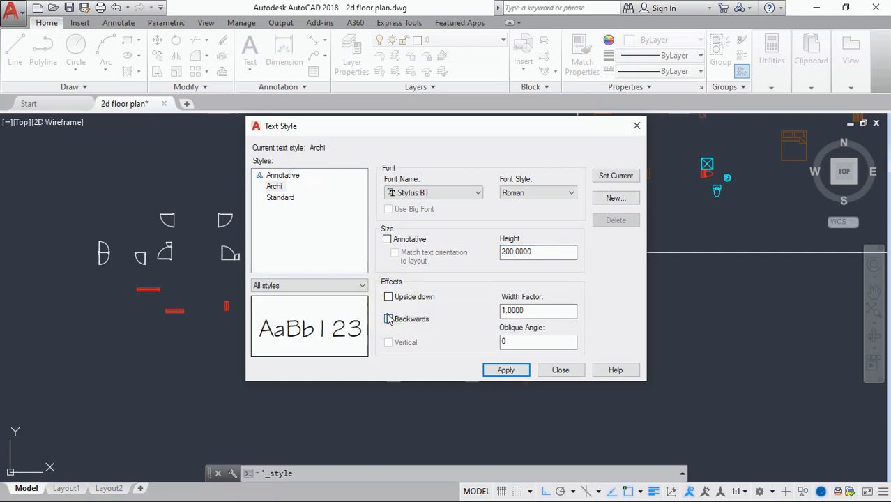
left_click(388, 319)
left_click(388, 319)
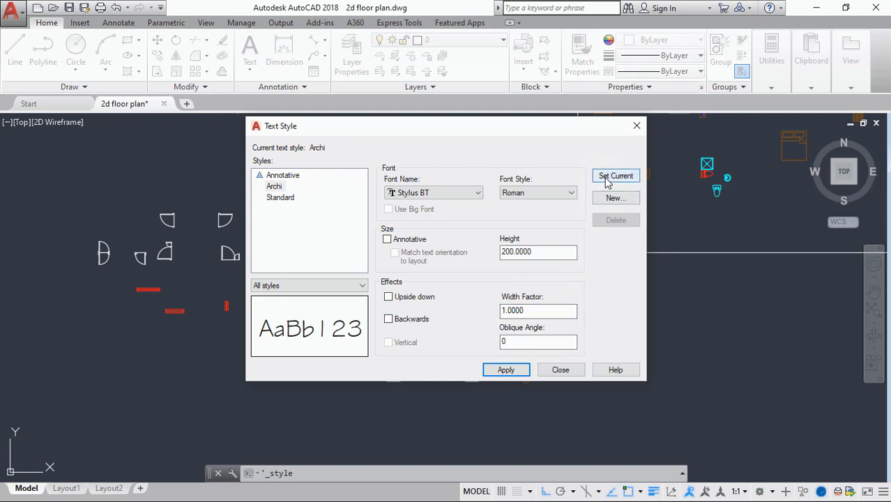
Step: Apply the Archi text style settings, make it the current style, and check it among the drawing's text styles
left_click(508, 371)
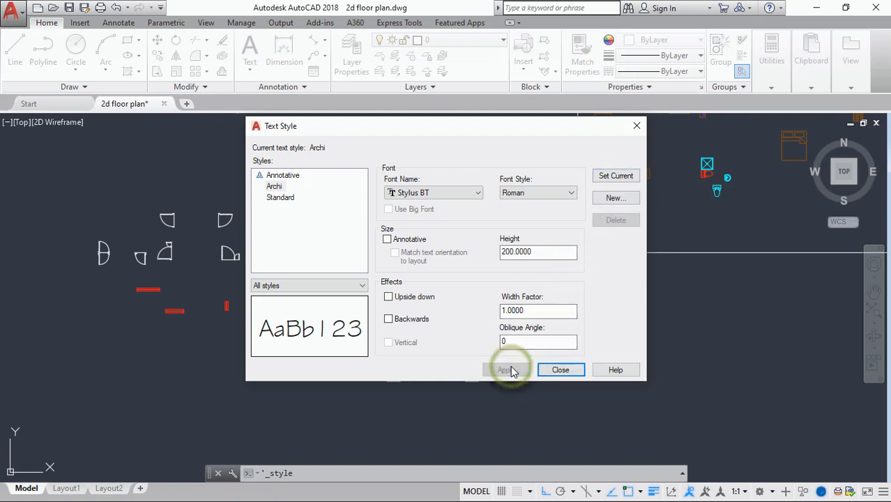
left_click(615, 177)
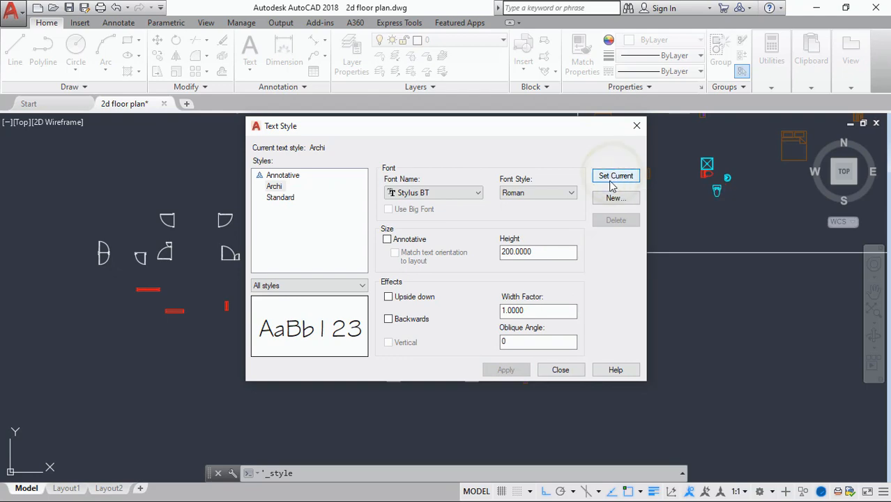
left_click(560, 370)
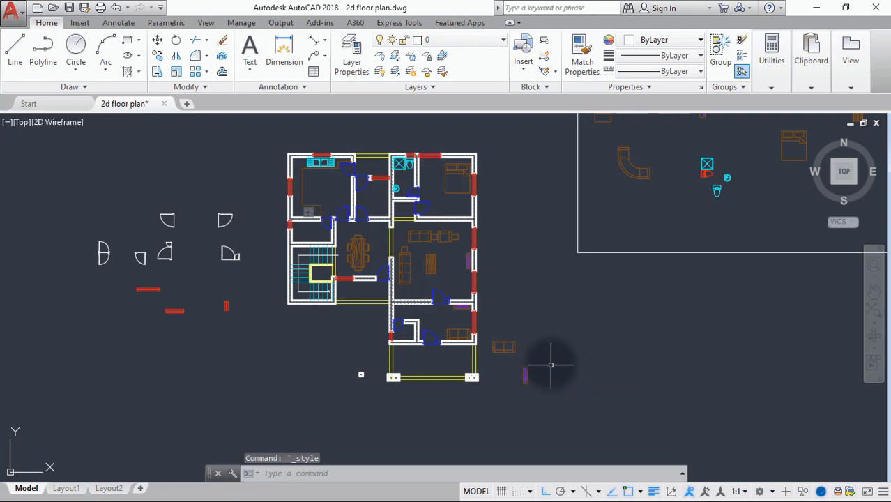
left_click(300, 87)
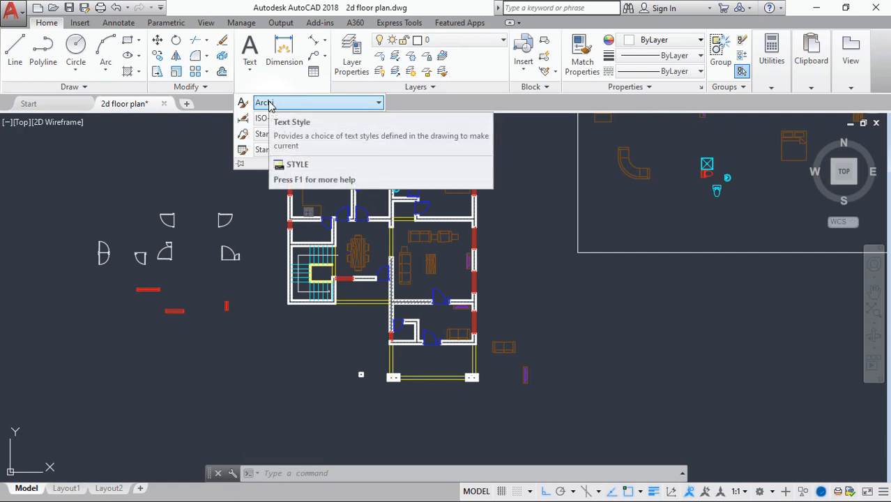
left_click(379, 103)
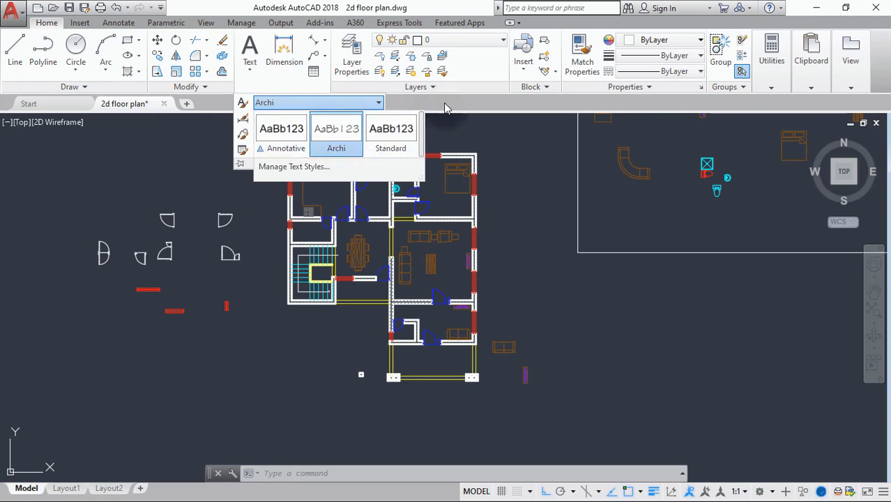
left_click(460, 127)
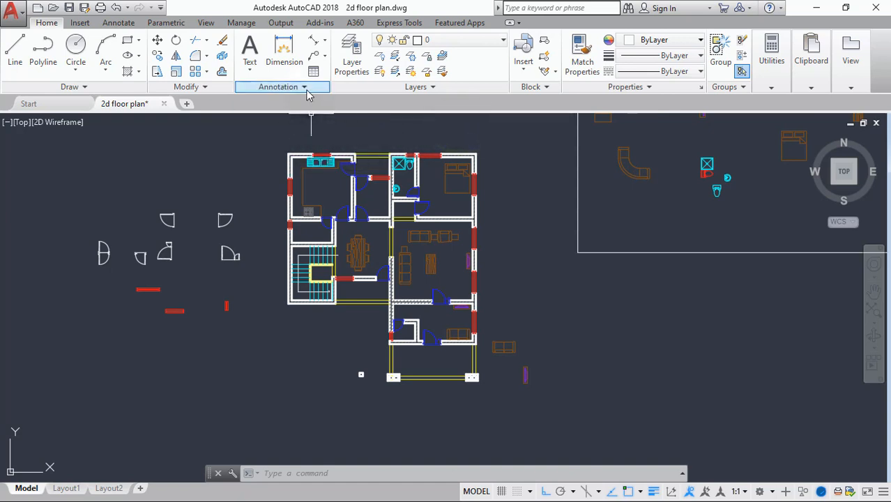
Step: Create a new dimension style named "archi dim" based on ISO-25 for all dimensions
left_click(304, 87)
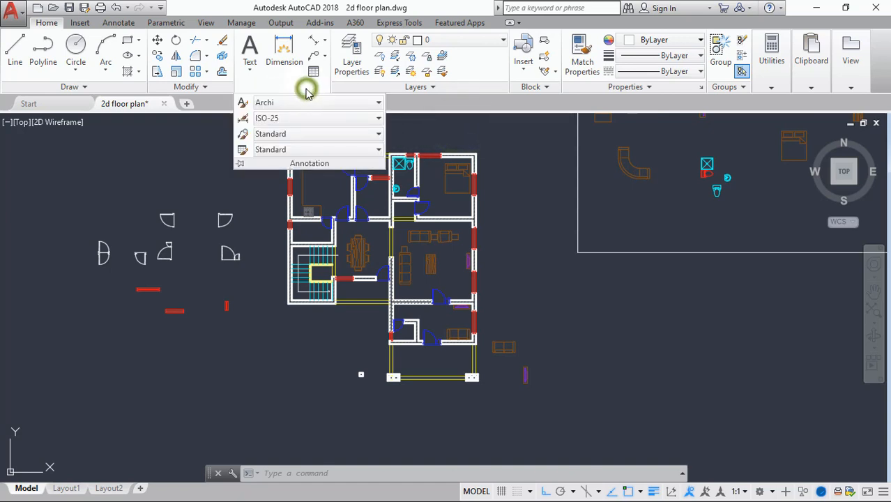
left_click(243, 120)
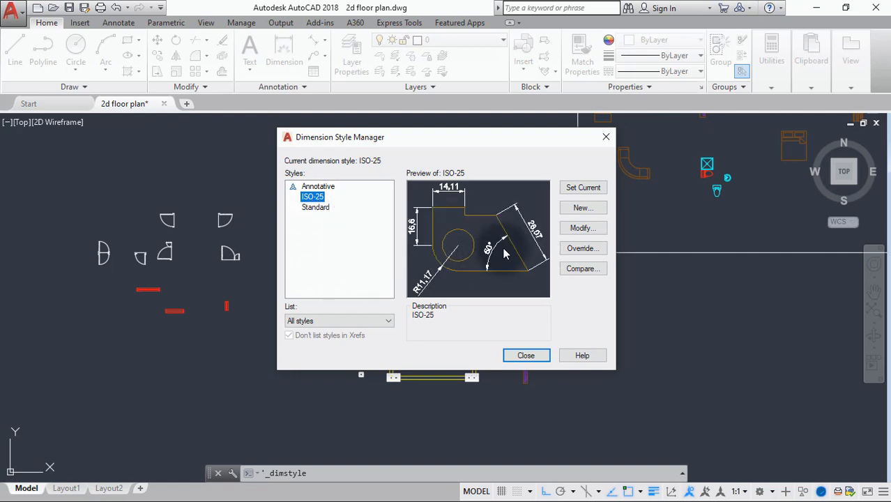
left_click(582, 208)
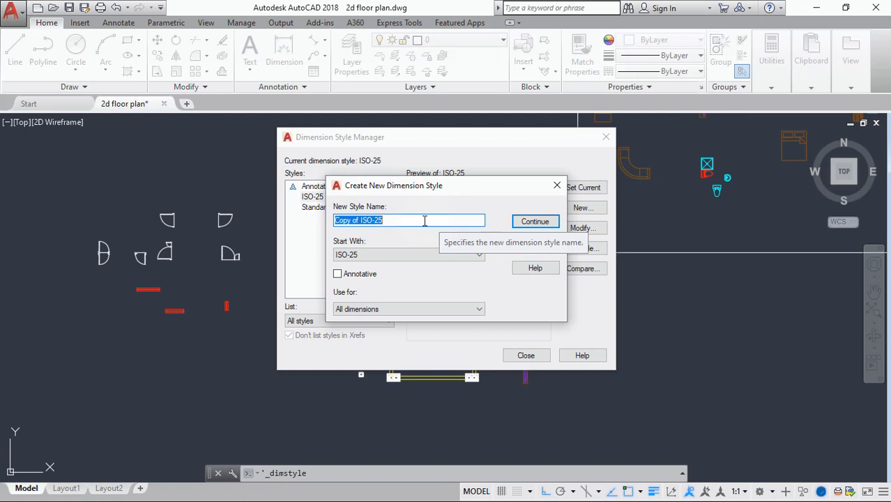
type("archi dim")
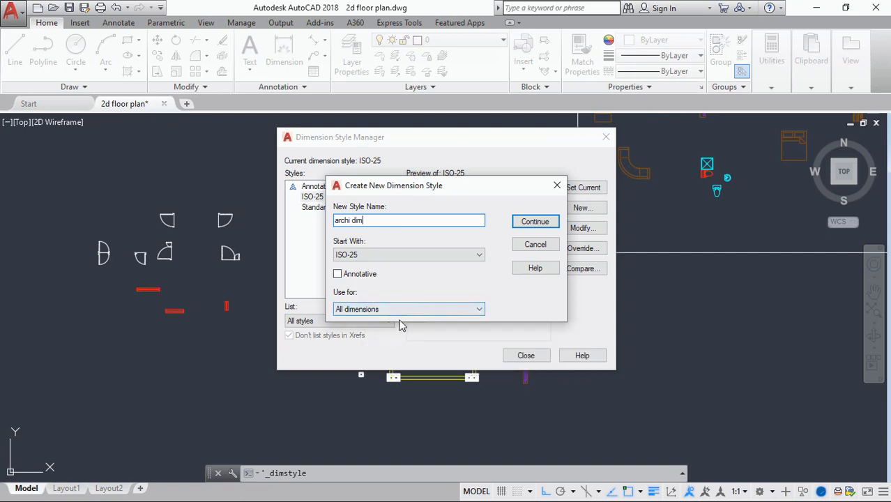
left_click(528, 224)
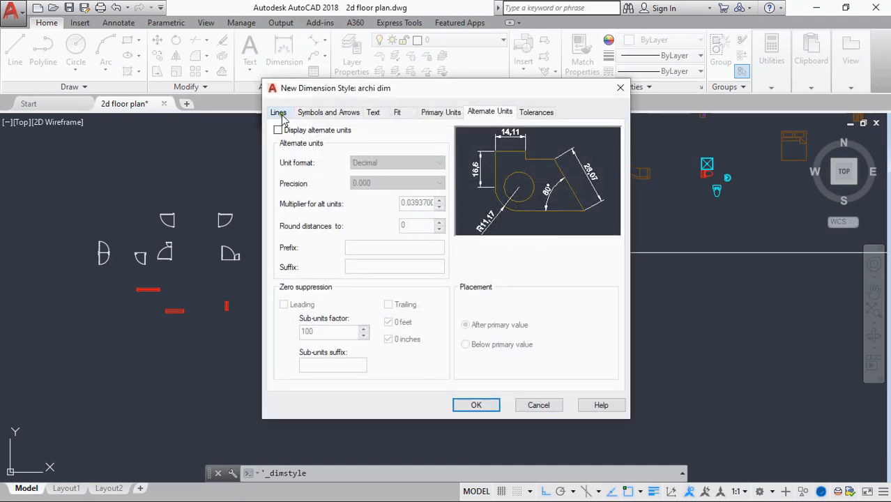
Step: Set the archi dim style's dimension line color to Green and its baseline spacing to 200
left_click(280, 115)
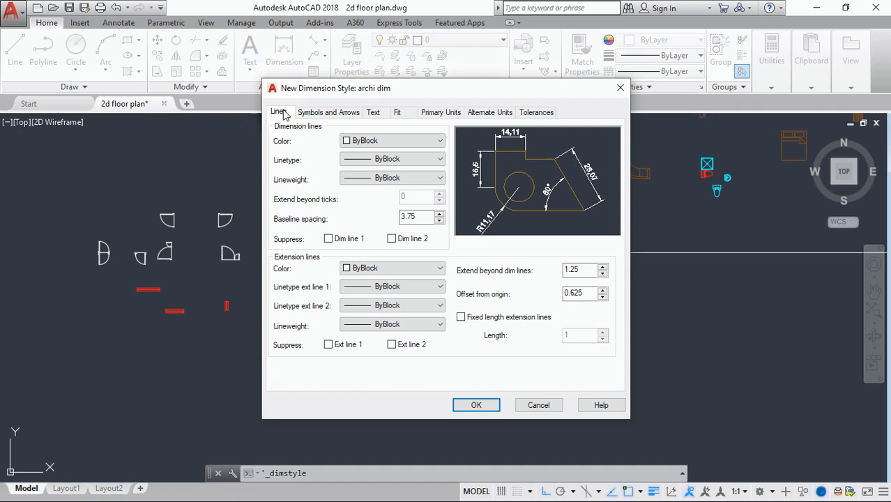
left_click(402, 145)
left_click(407, 145)
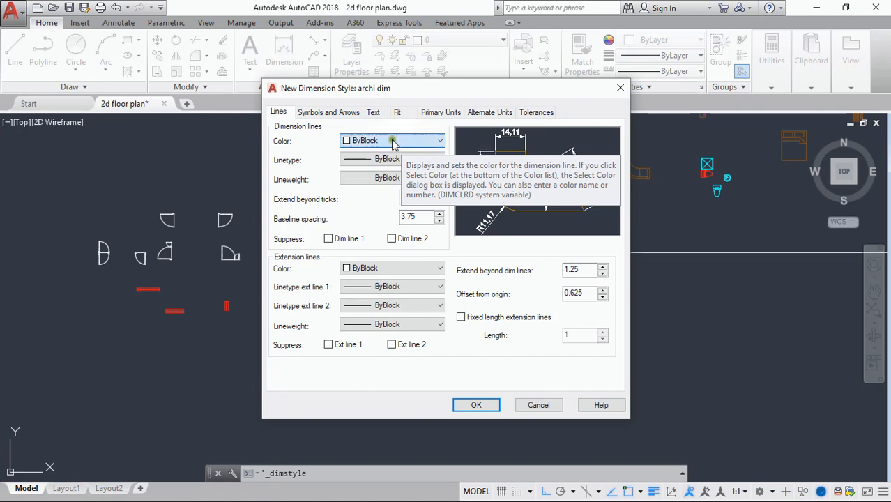
left_click(394, 142)
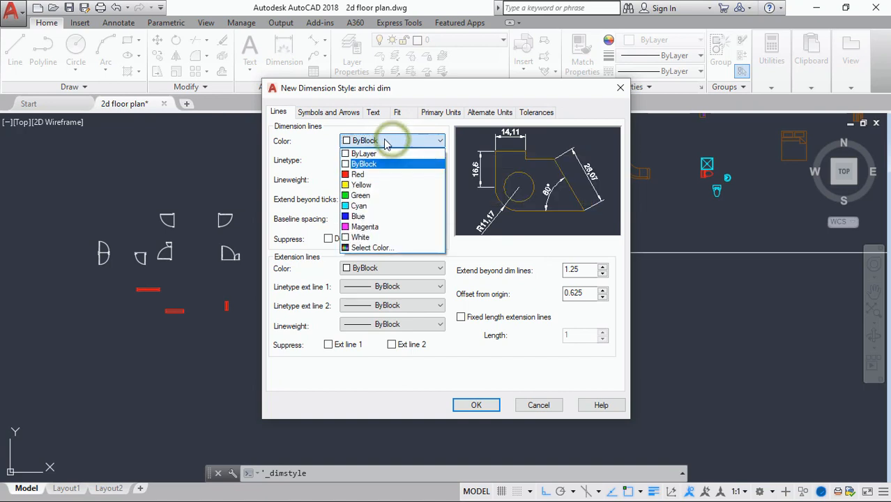
left_click(373, 196)
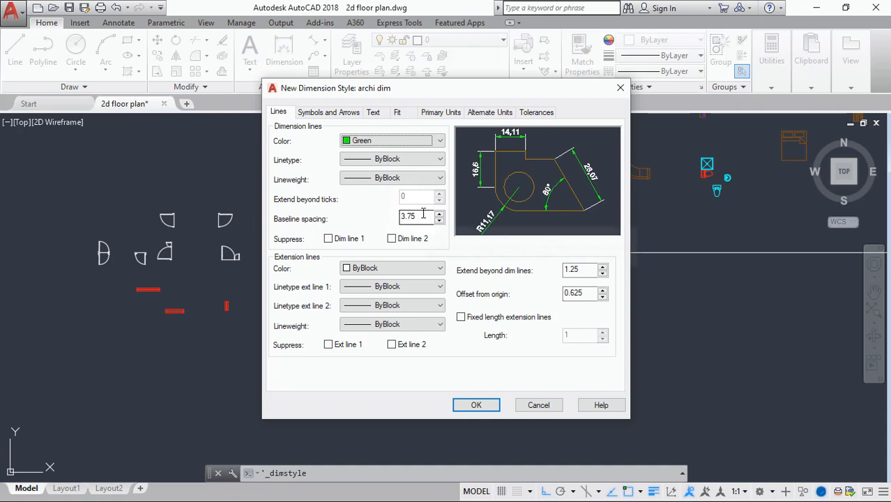
left_click_drag(426, 216, 388, 219)
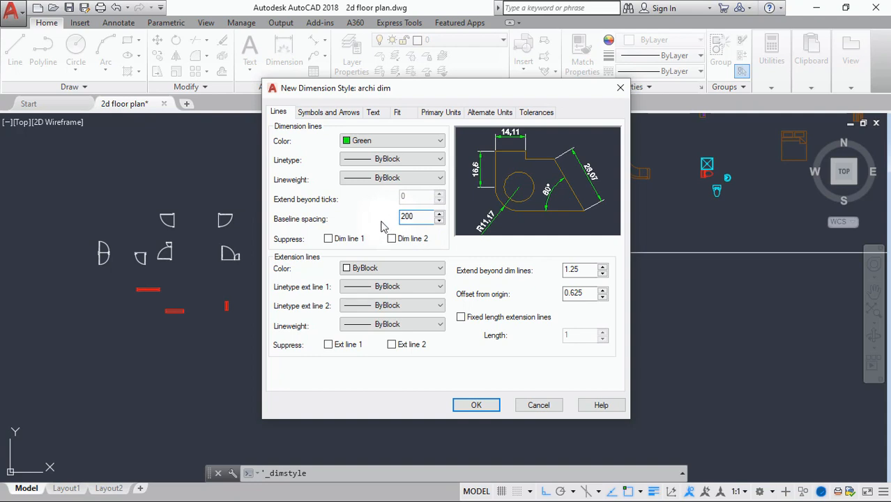
left_click(377, 219)
Step: Set the archi dim style's extension lines to Green, extending 100 beyond the dimension lines with a 100 offset from origin
left_click(441, 269)
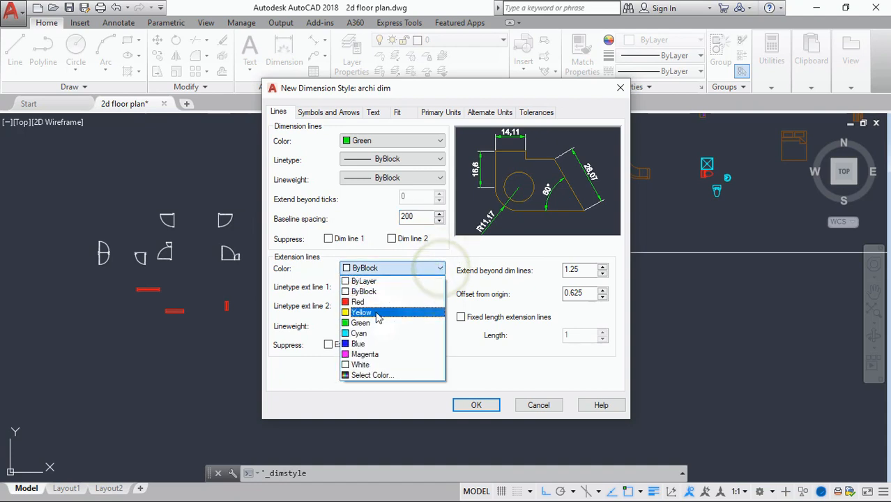
left_click(368, 317)
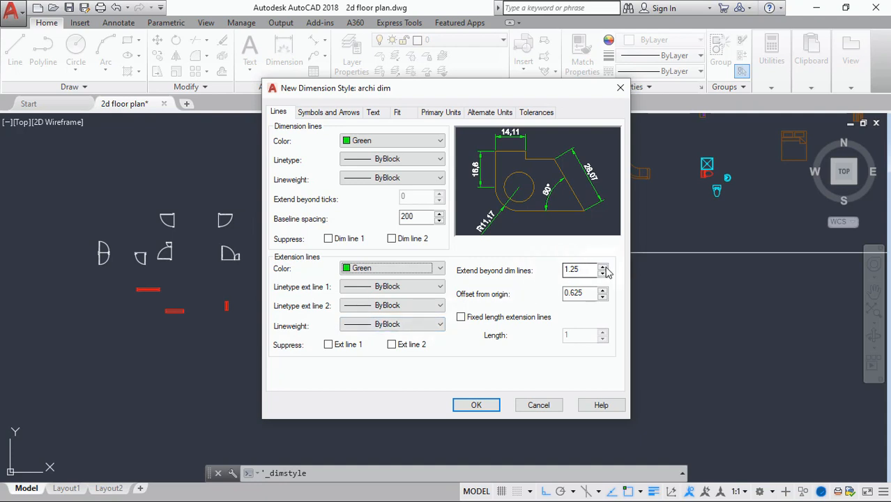
left_click_drag(593, 270, 563, 271)
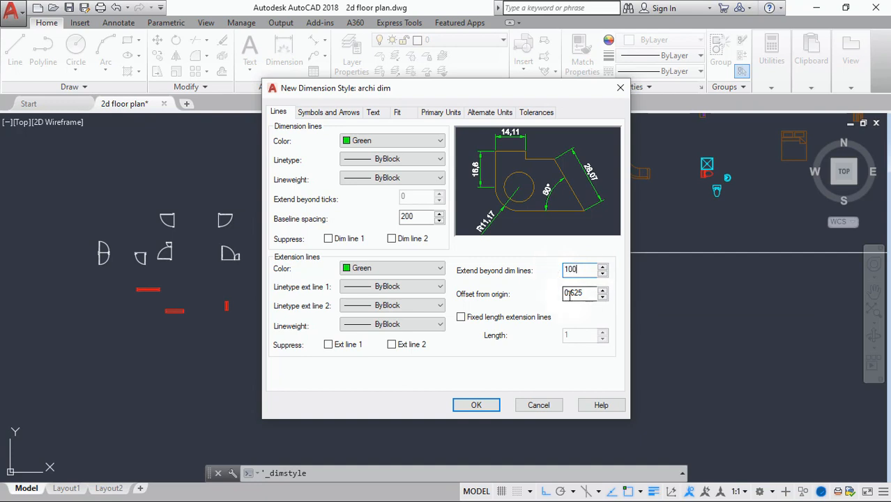
left_click_drag(567, 292, 583, 292)
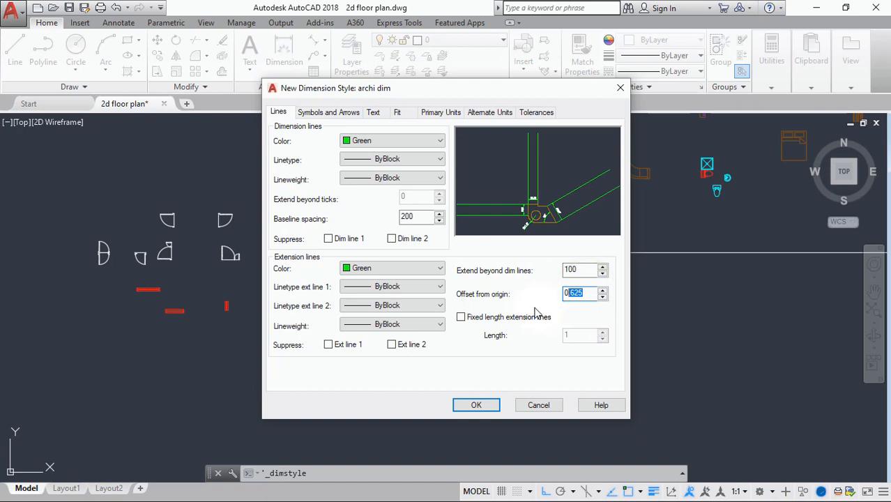
double_click(583, 294)
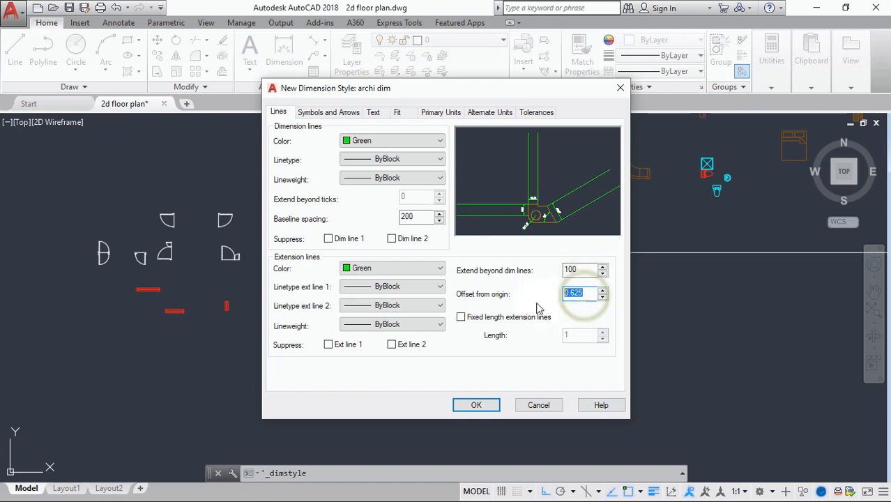
type("100")
left_click(551, 302)
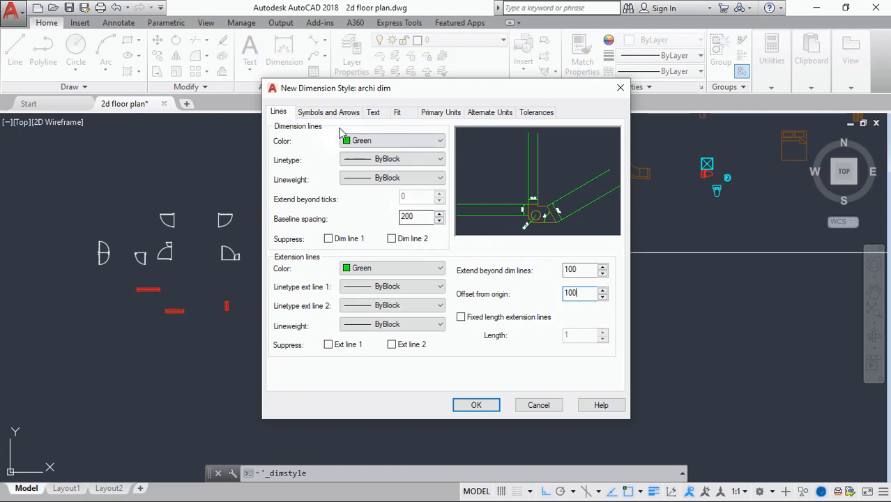
Step: Set the first and second arrowheads of the archi dim style to Architectural tick with an arrow size of 200
left_click(325, 112)
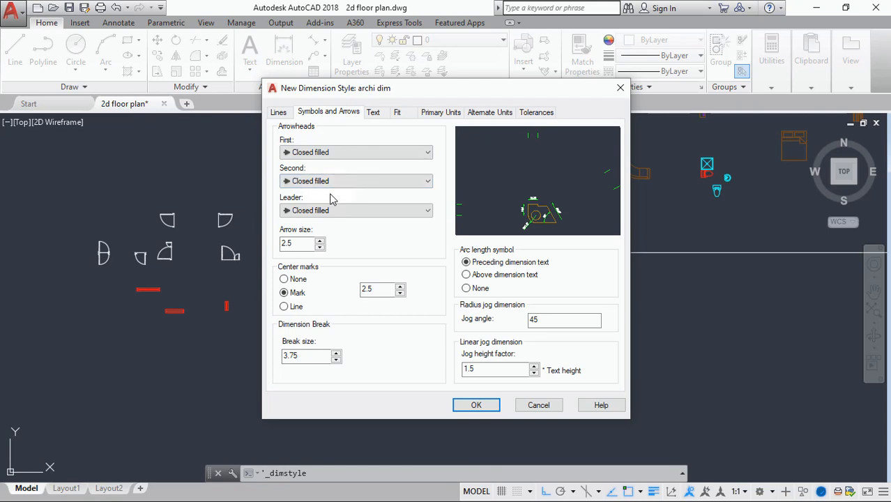
left_click(334, 152)
left_click(320, 205)
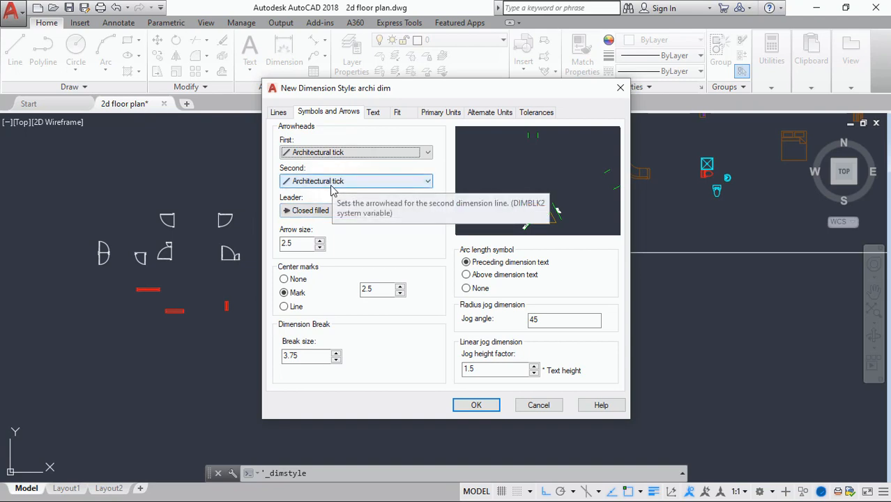
double_click(306, 244)
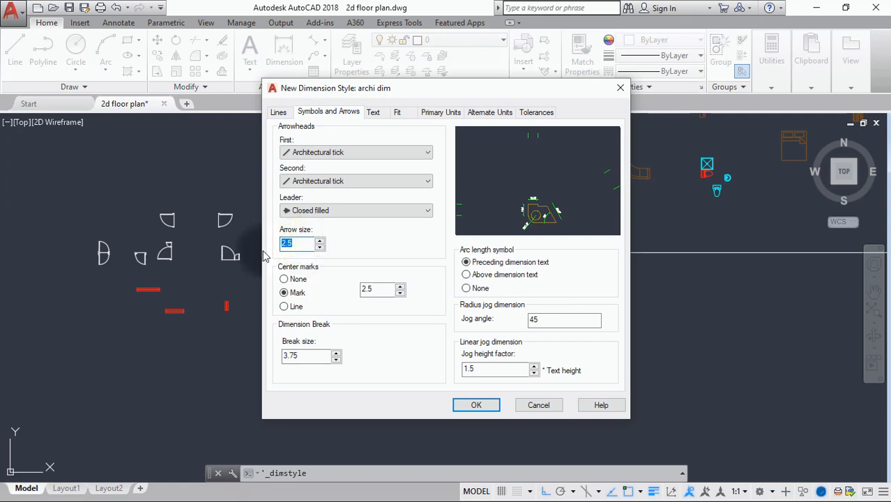
type("200")
left_click(381, 247)
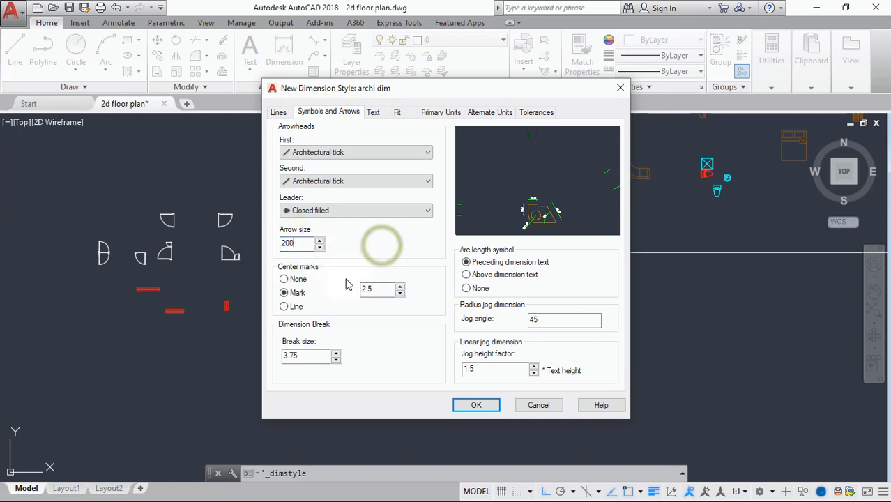
Step: Set the center marks to Line with a size of 0.09 and the dimension break size to 100
left_click(345, 280)
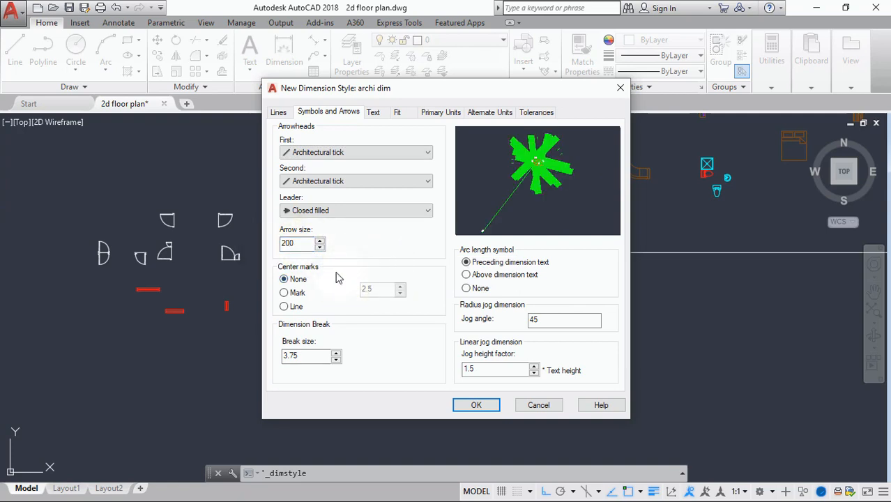
left_click(285, 308)
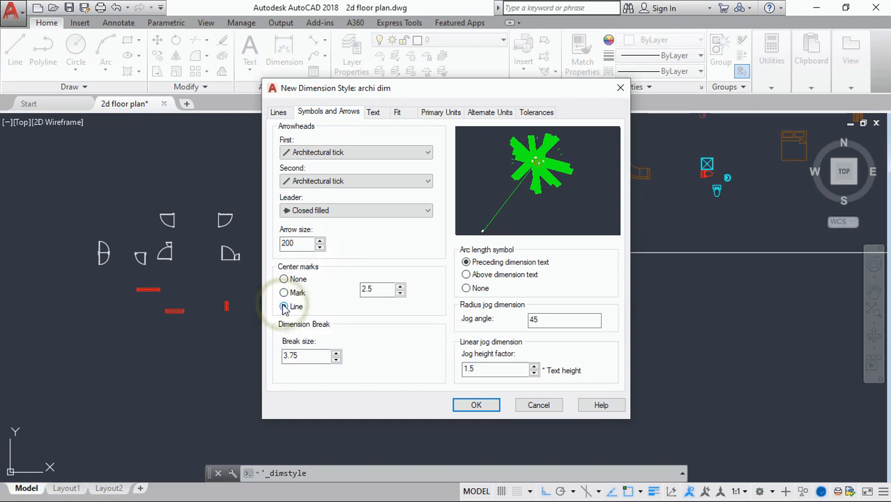
double_click(373, 288)
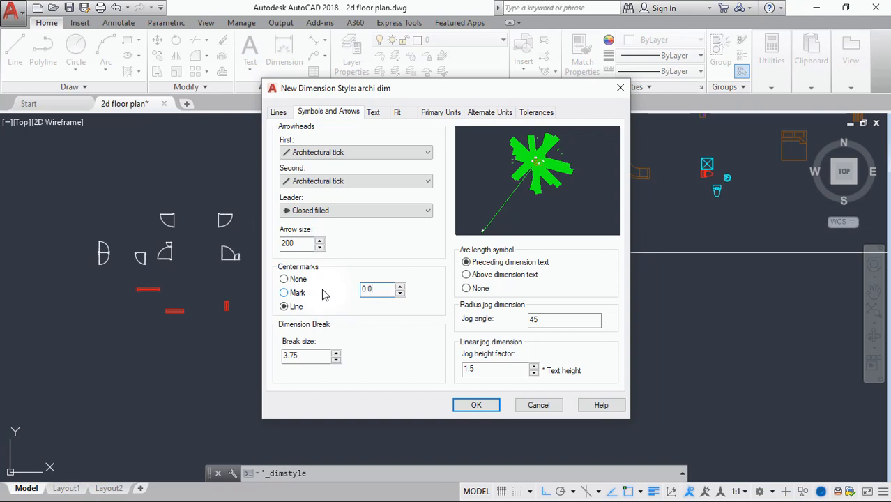
left_click(311, 356)
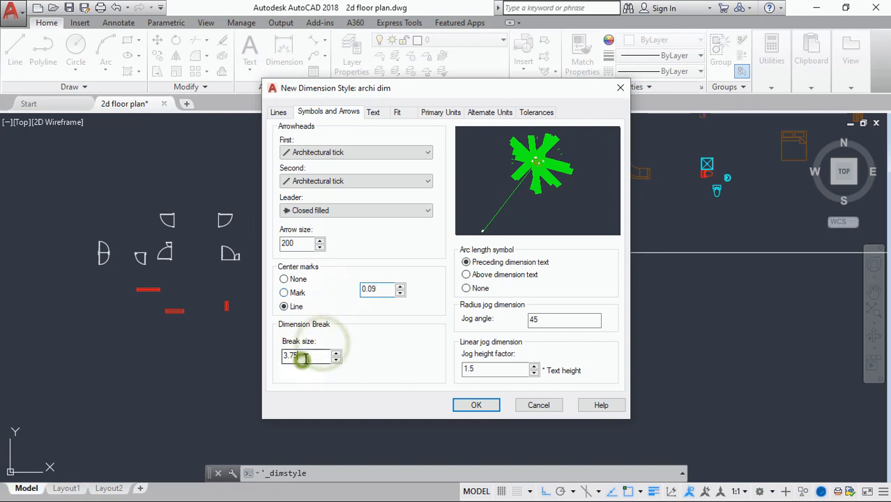
double_click(301, 355)
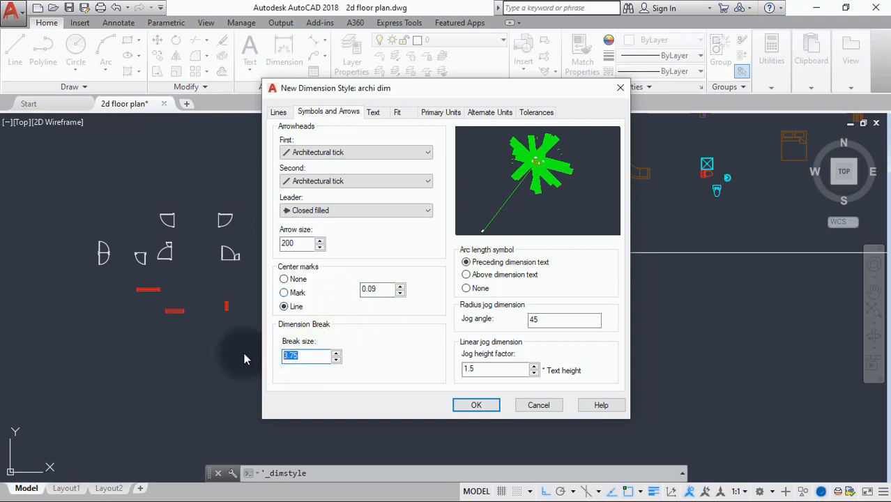
type("100")
left_click(356, 360)
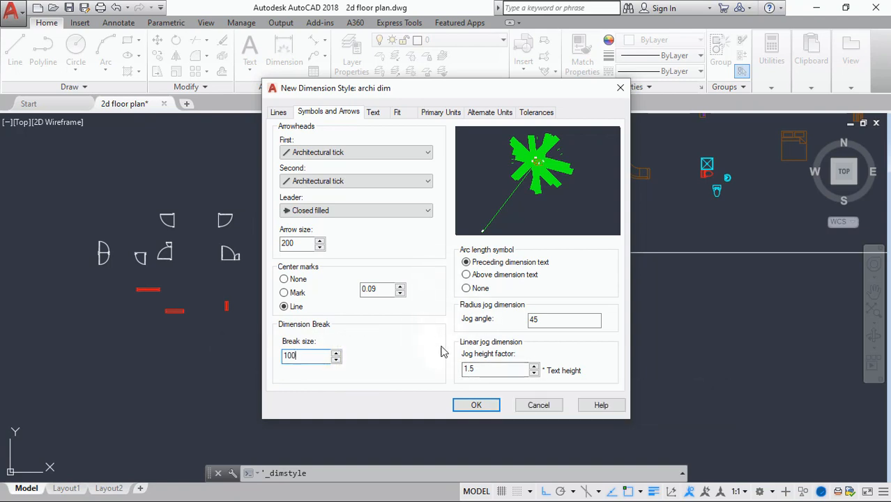
Step: Assign the Archi text style to the dimension text and set its color to Magenta
left_click(373, 112)
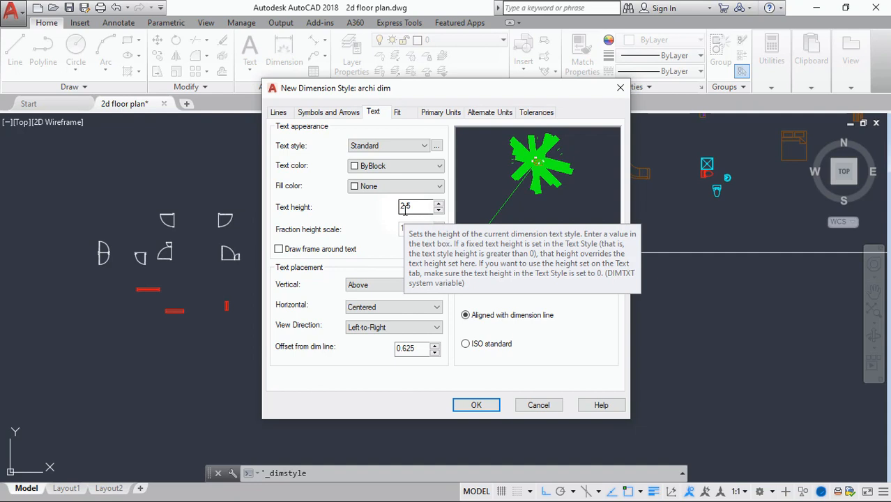
left_click(428, 148)
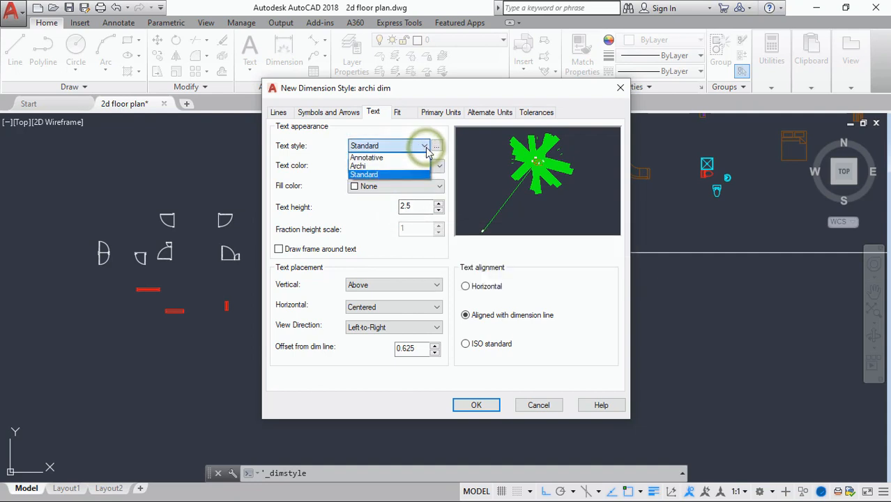
left_click(393, 167)
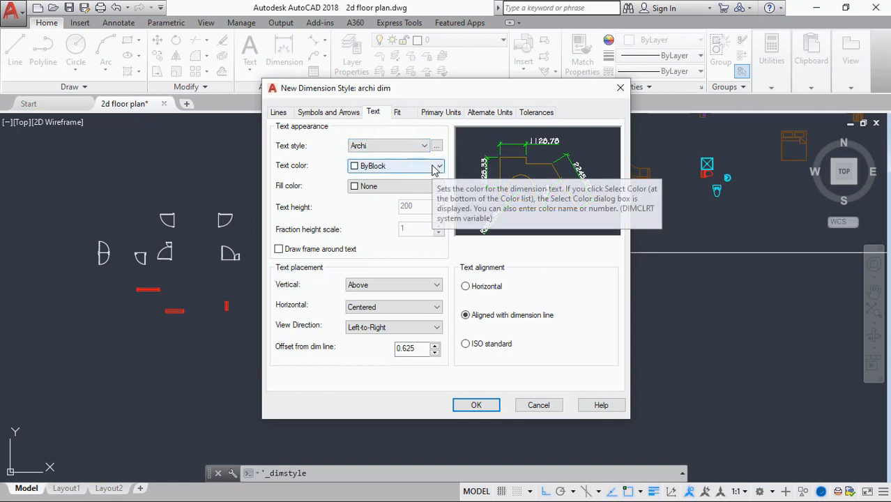
left_click(437, 166)
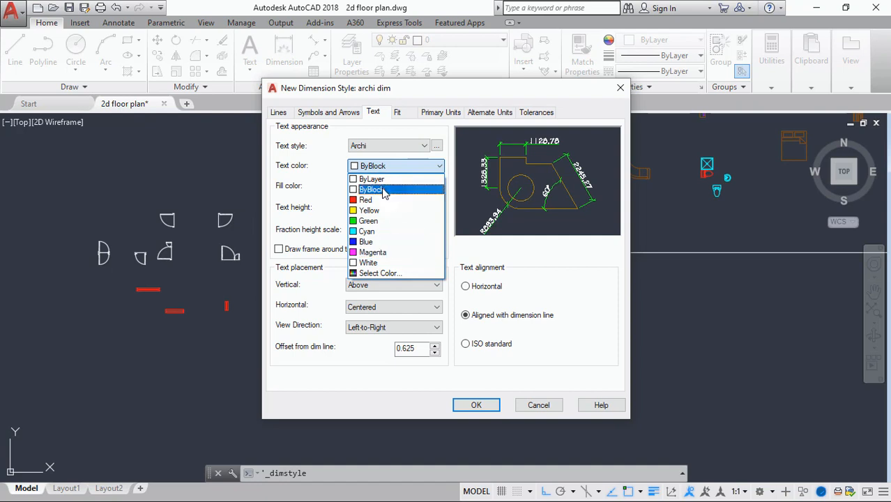
left_click(376, 253)
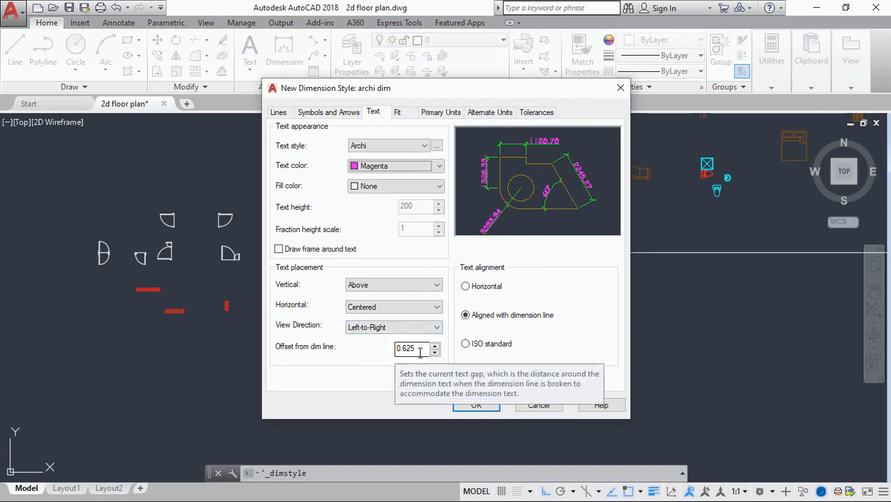
Step: Set the text offset from the dimension line to 0.09 and place non-default text over the dimension line, without leader
left_click_drag(423, 348, 368, 349)
type("0.09")
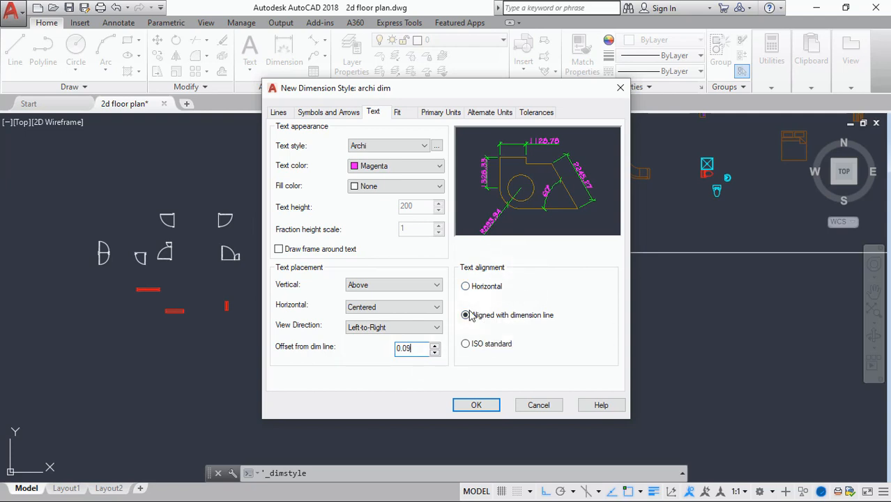
left_click(403, 114)
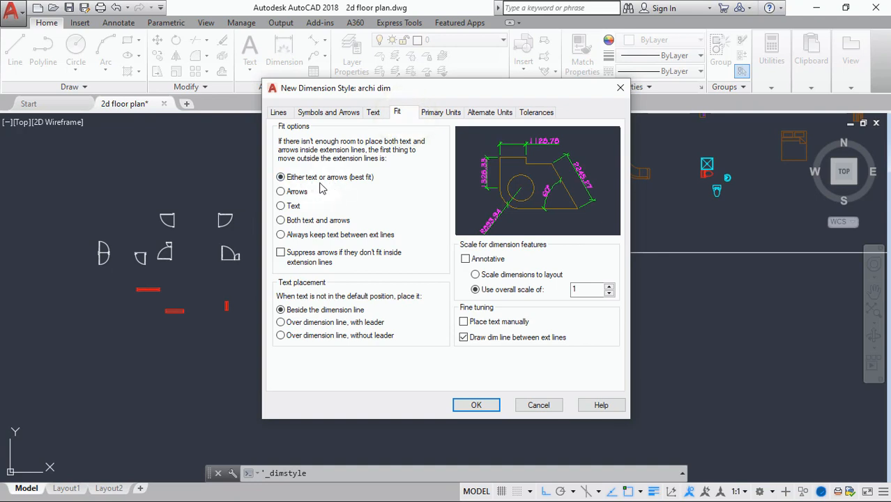
left_click(280, 335)
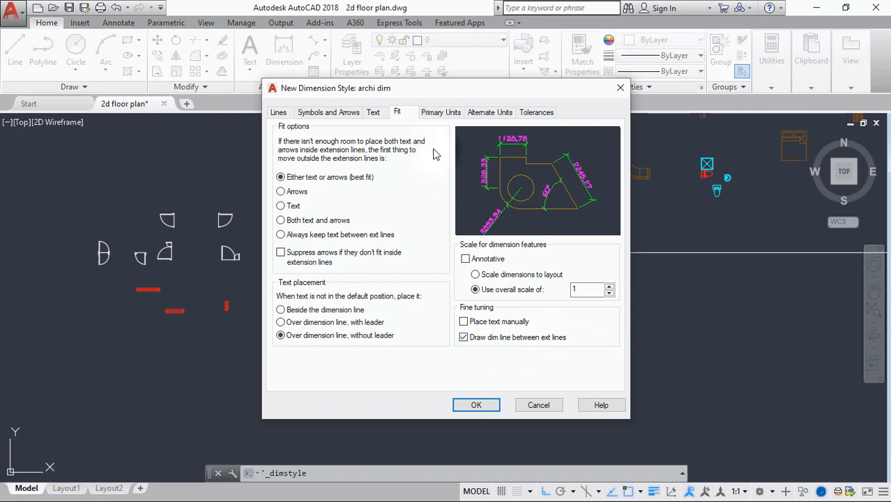
Step: Set the primary linear units to Decimal format with precision 0 and Period as the decimal separator
left_click(441, 113)
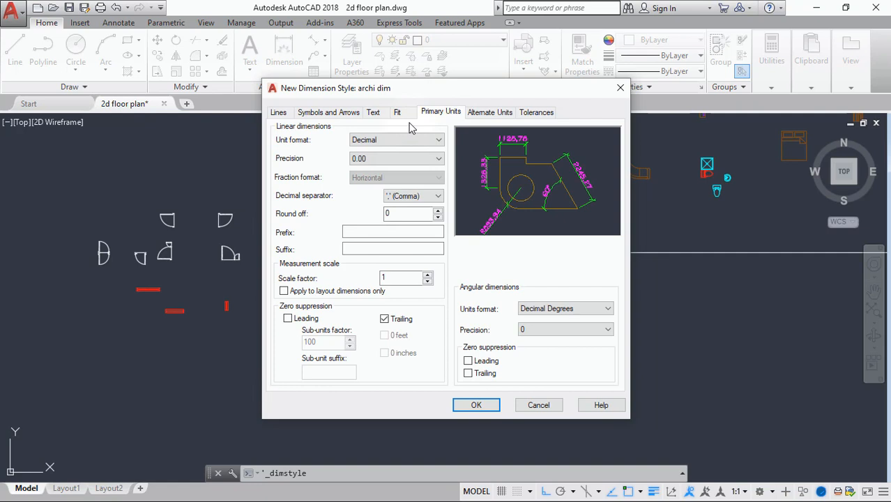
left_click(399, 140)
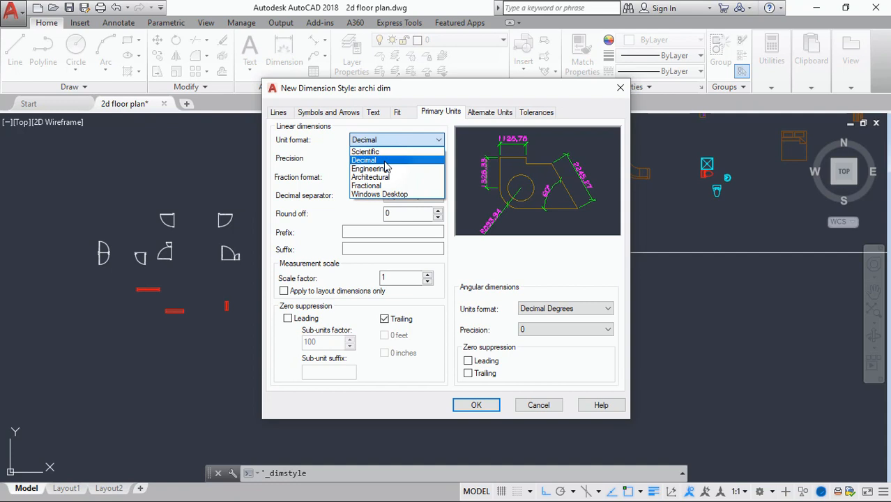
left_click(384, 161)
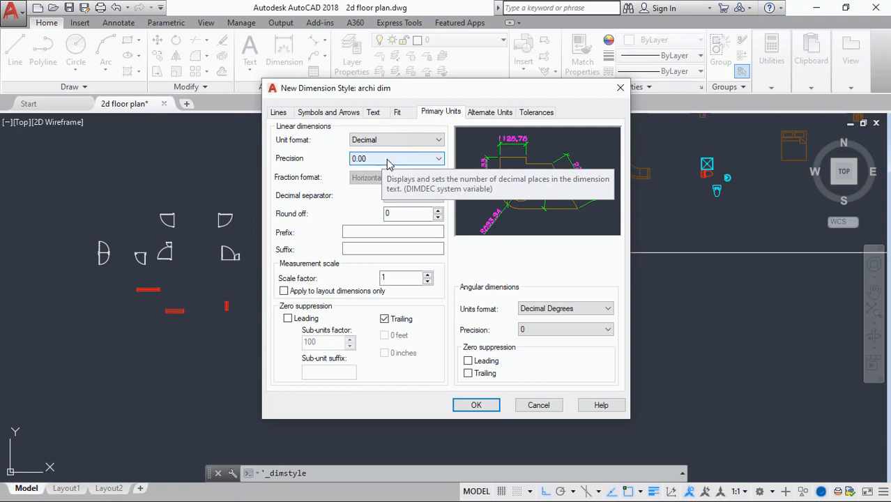
left_click(388, 160)
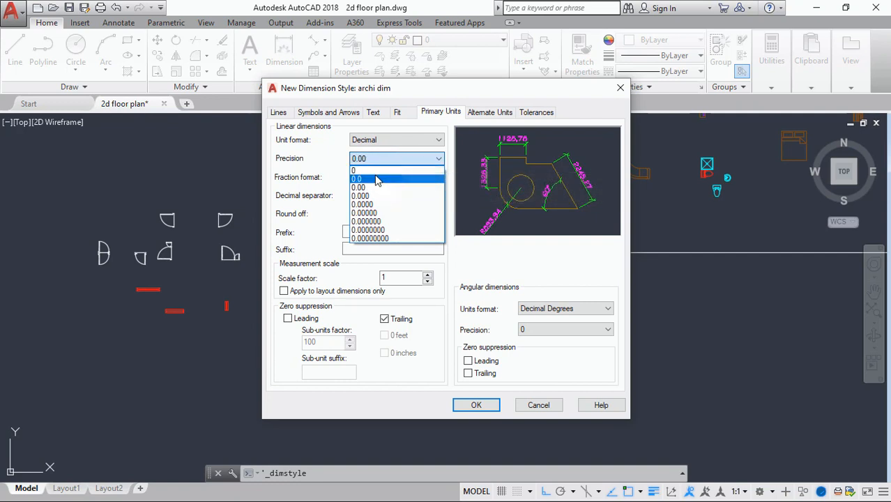
left_click(375, 166)
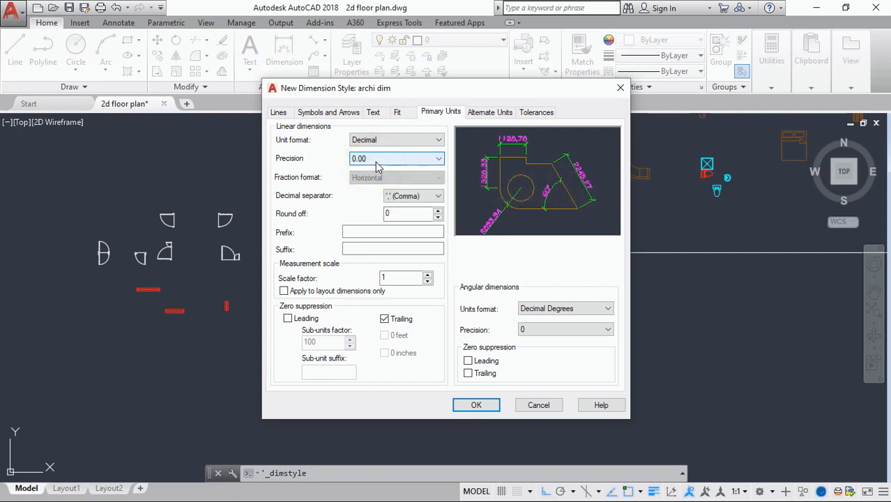
left_click(376, 162)
left_click(367, 170)
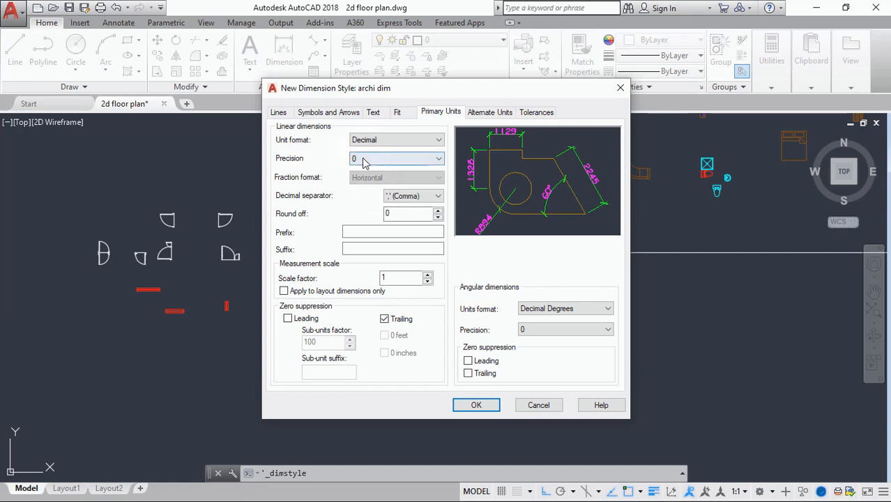
left_click(437, 197)
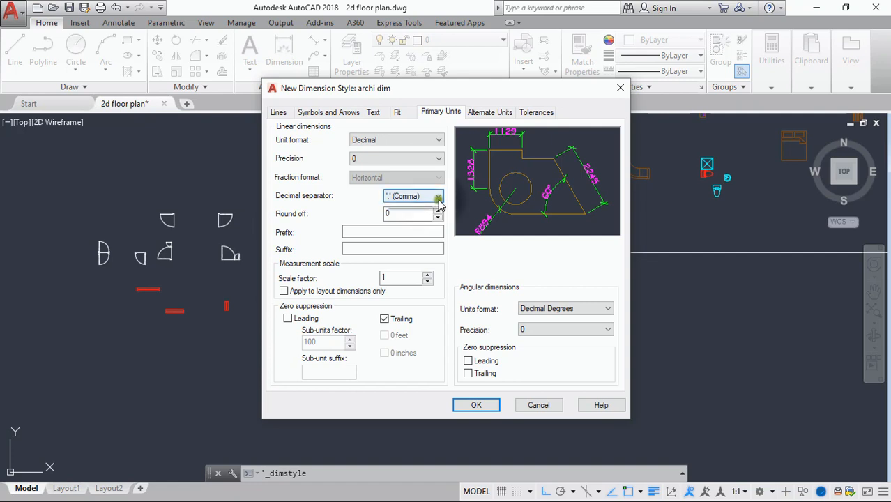
left_click(431, 209)
left_click(422, 214)
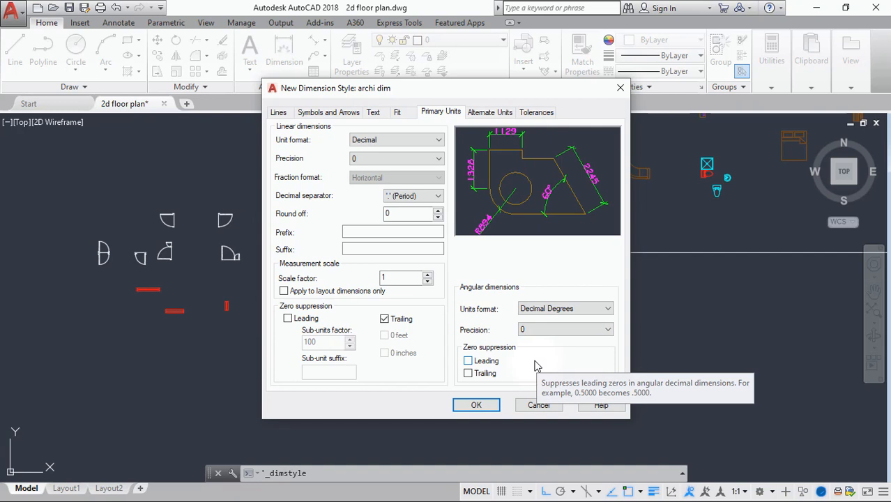
Step: Set the vertical position of the tolerances to Middle, leaving the alternate units off
left_click(491, 114)
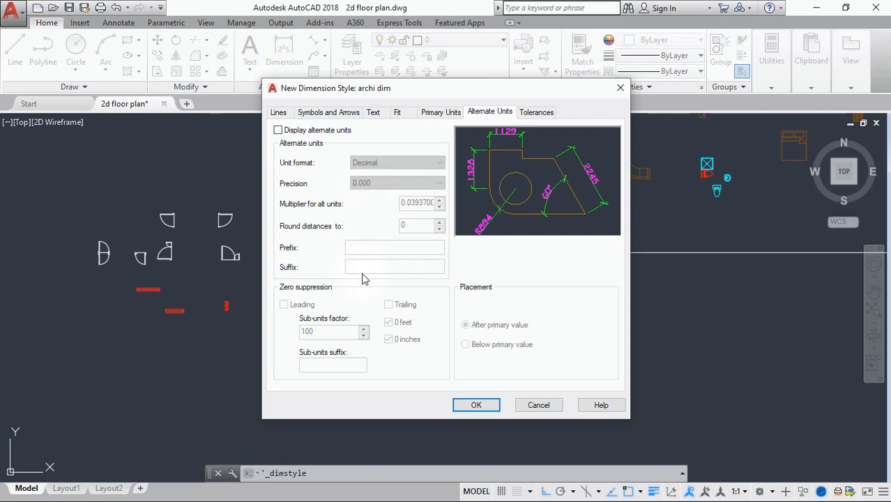
left_click(547, 114)
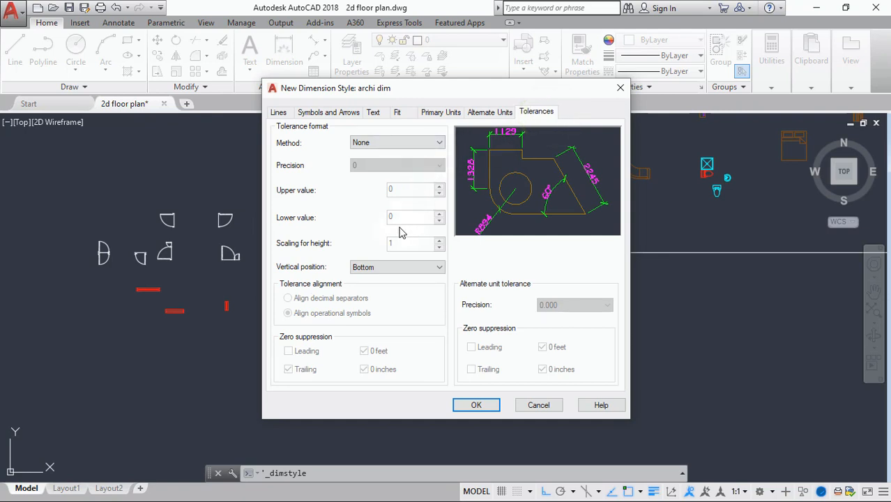
left_click(438, 267)
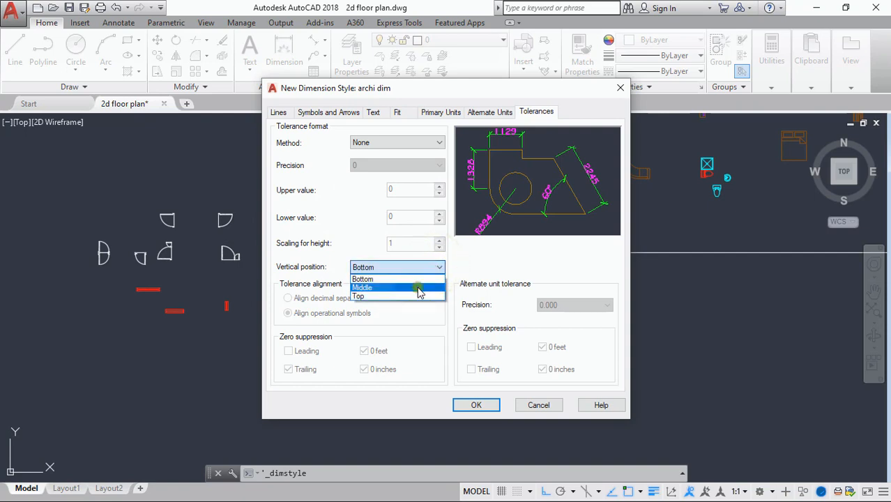
left_click(420, 287)
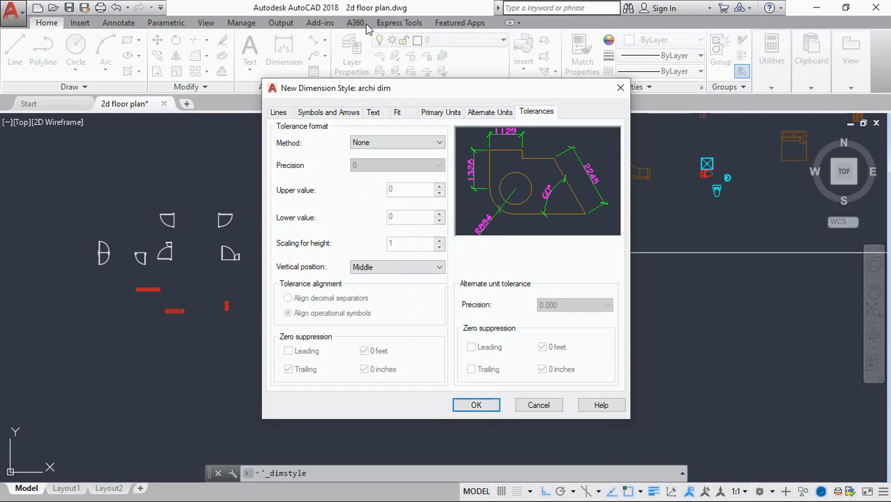
Step: Save the archi dim style, make it the current dimension style and close the style manager
left_click(475, 405)
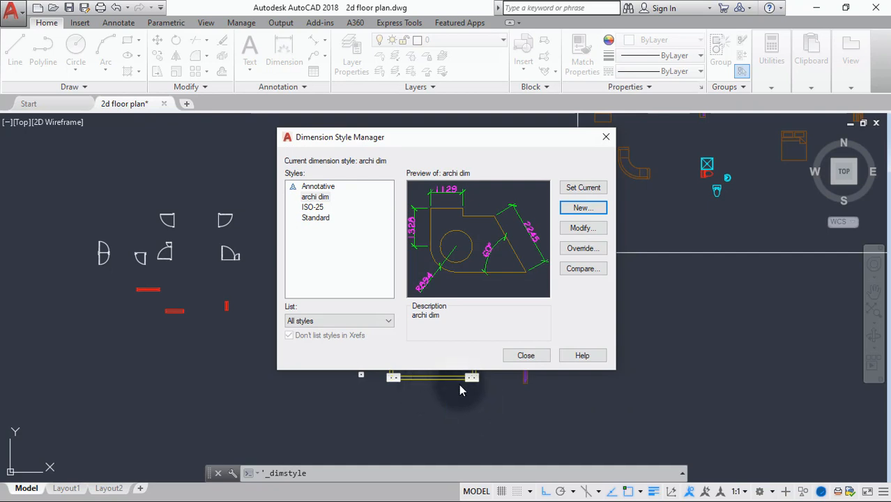
left_click(591, 188)
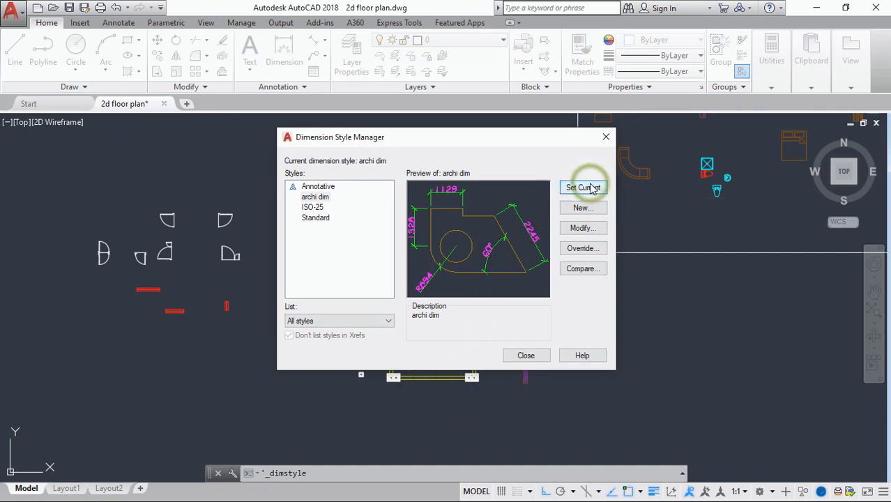
left_click(537, 357)
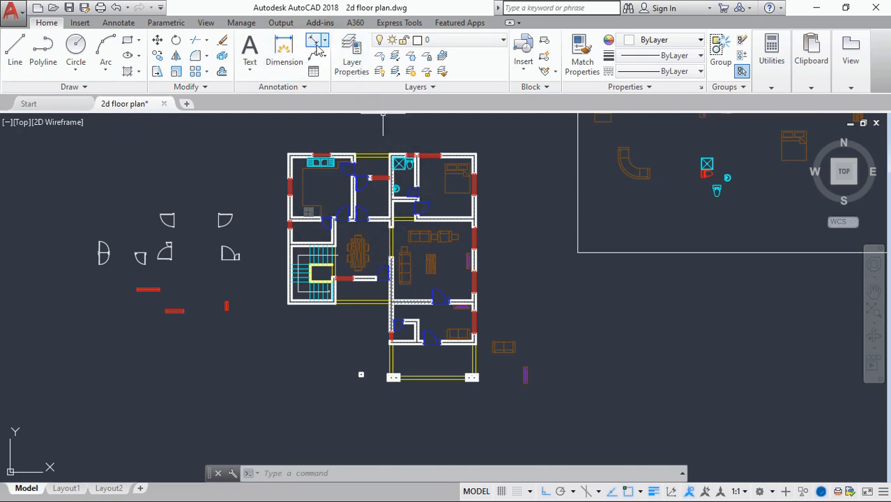
Step: Add a horizontal linear dimension across the living room's inner width, placing its line just below the upper sofas
left_click(302, 87)
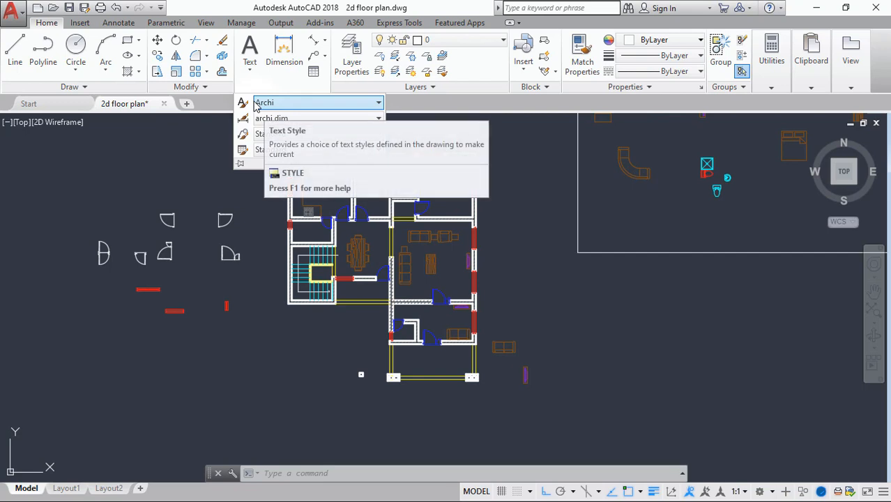
left_click(327, 44)
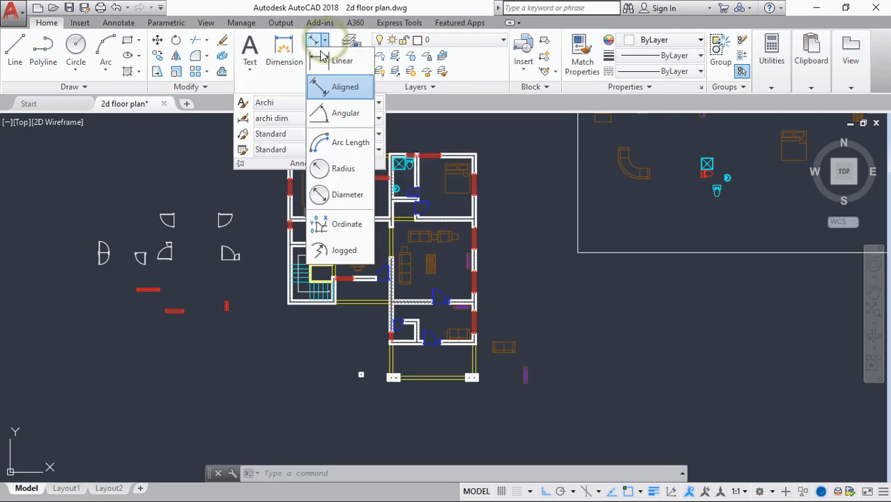
left_click(339, 66)
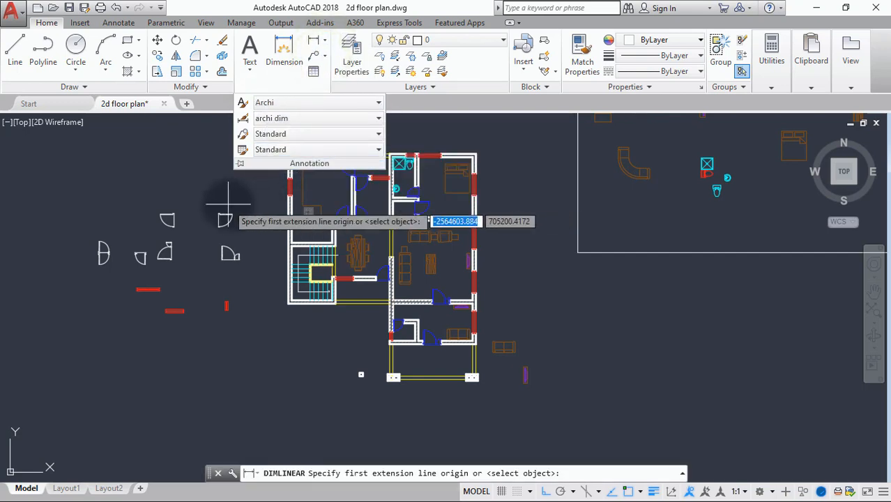
scroll(470, 231, "up", 4)
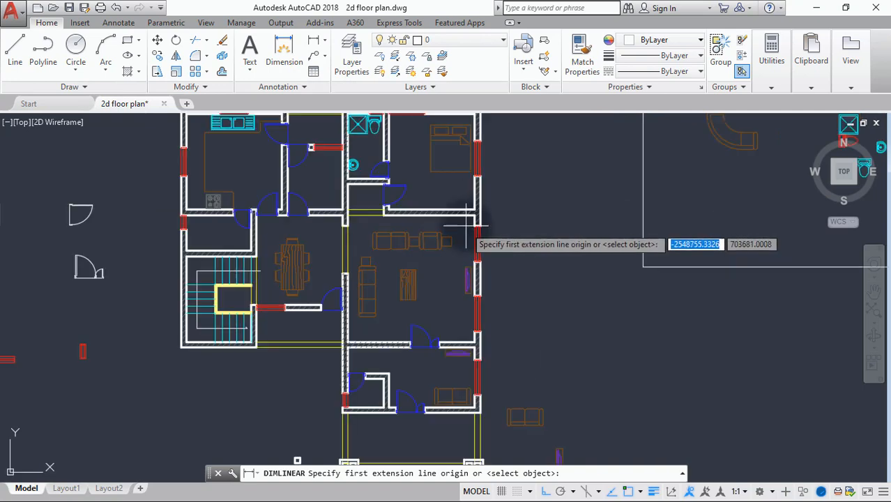
left_click(478, 212)
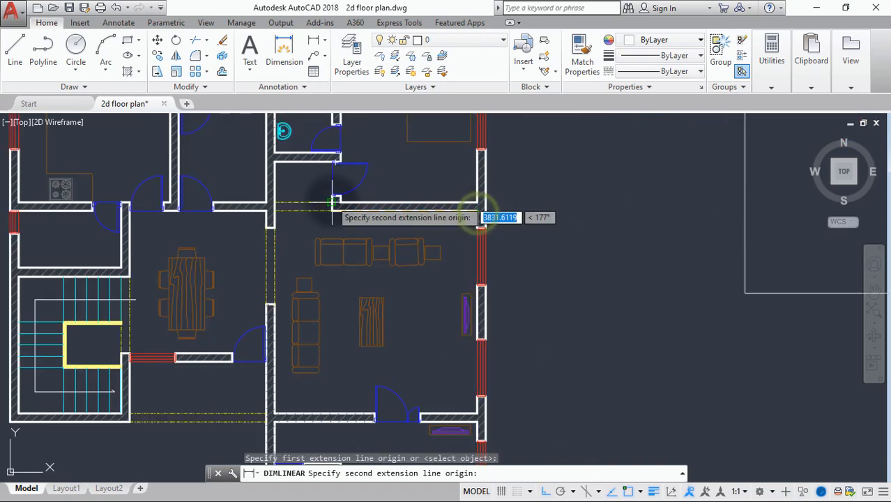
left_click(270, 212)
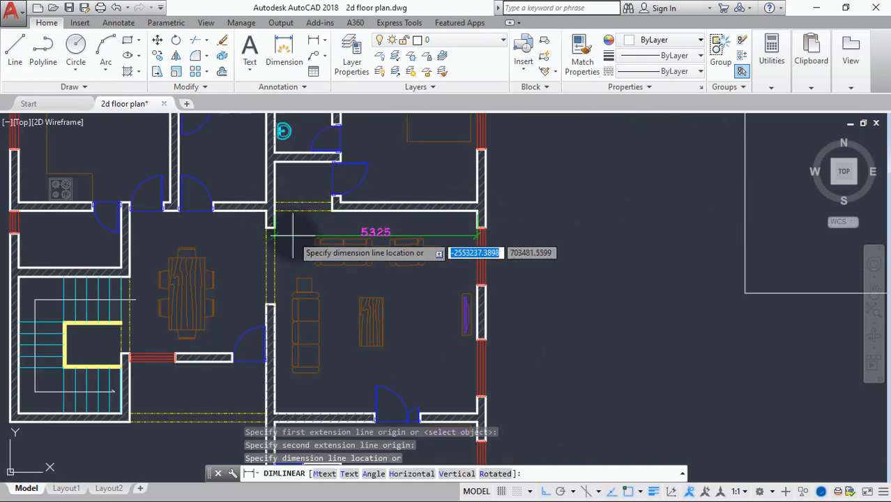
scroll(292, 237, "up", 4)
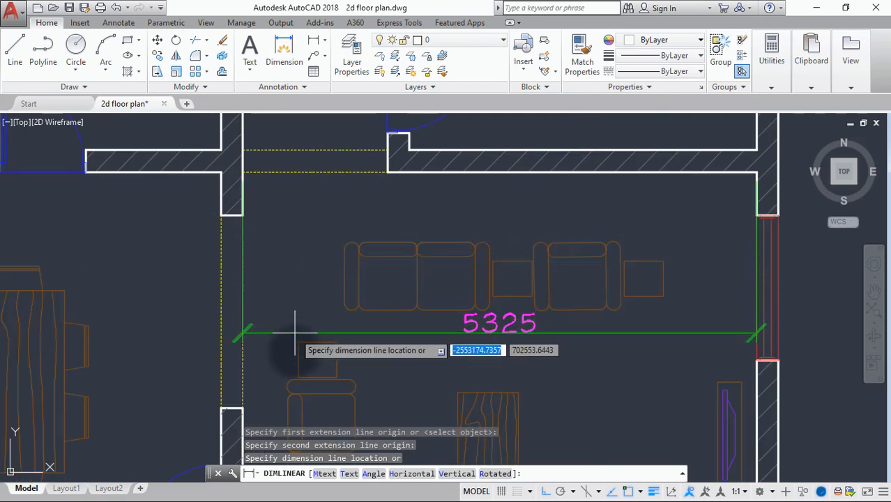
left_click(383, 338)
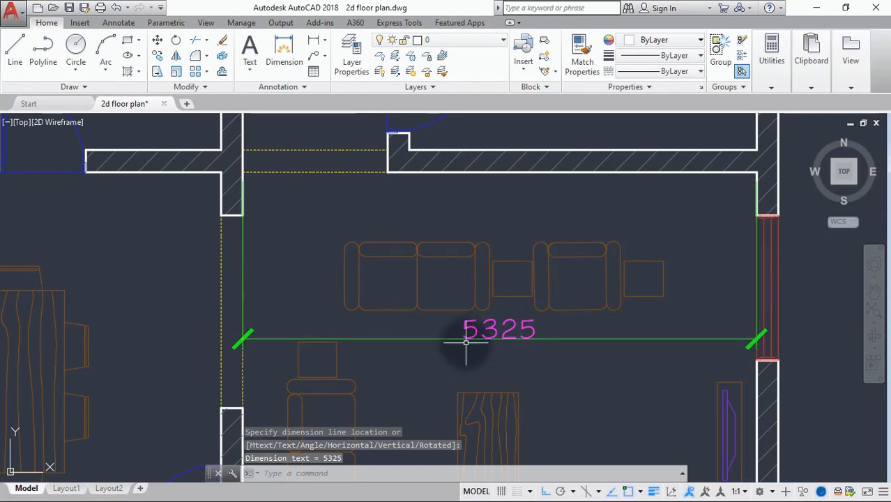
Step: Add a vertical linear dimension between the living room's upper and lower inner wall corners, placed inside near the right wall
scroll(467, 341, "down", 2)
middle_click_drag(463, 338, 468, 185)
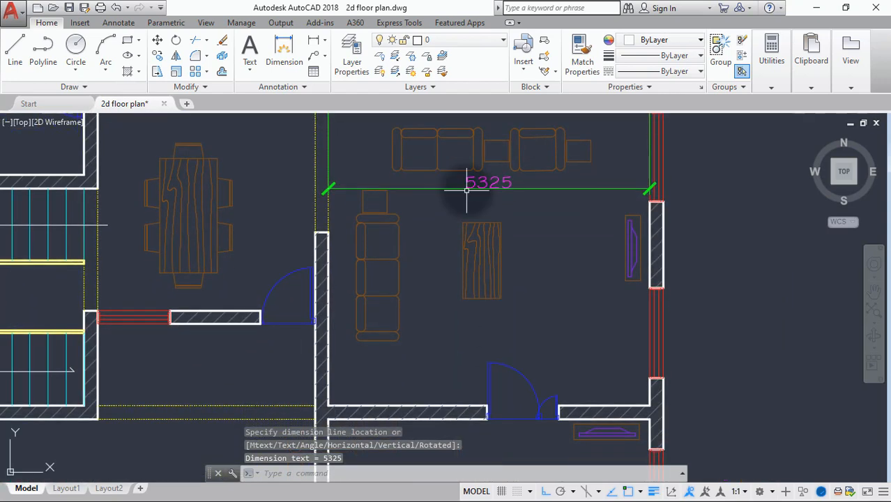
scroll(472, 246, "down", 2)
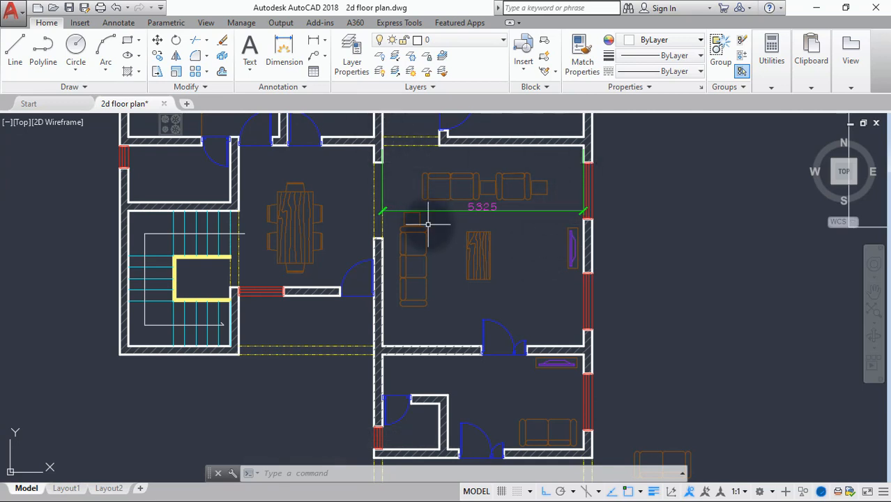
type("dimlinear")
key("Return")
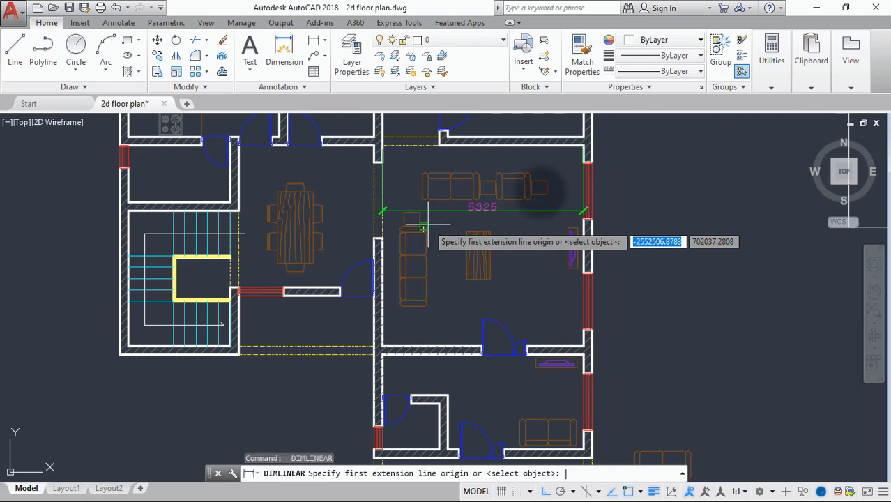
left_click(584, 148)
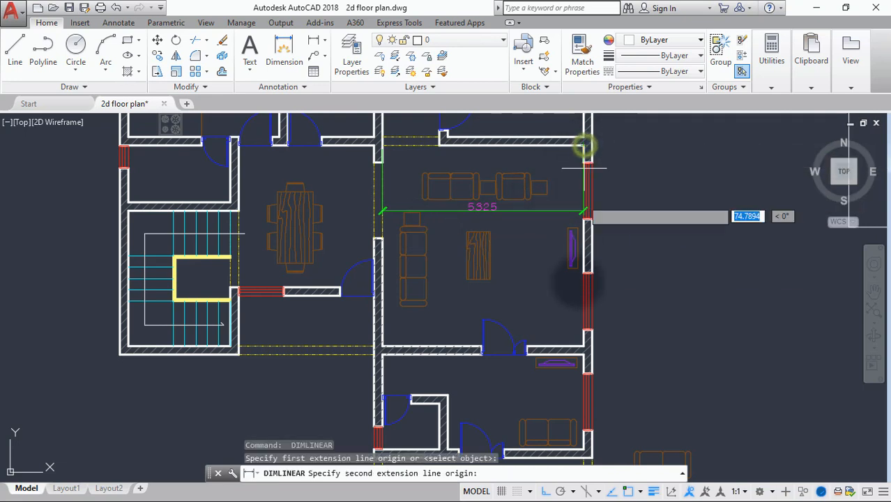
left_click(583, 344)
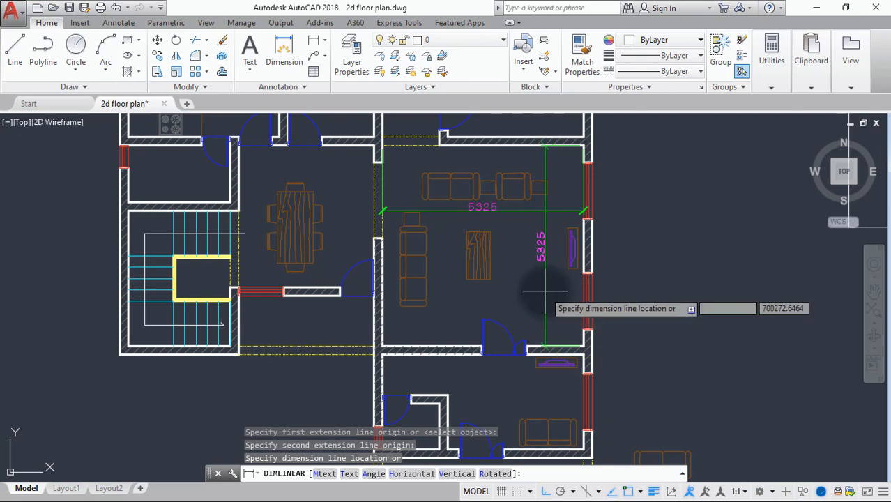
left_click(549, 289)
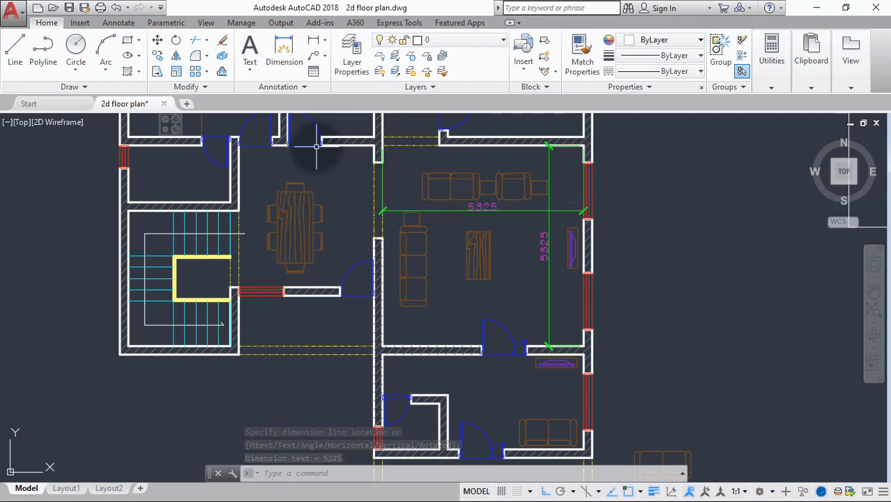
Step: Place the horizontal single-line text "Living Room" just below the coffee table in the living room
left_click(250, 72)
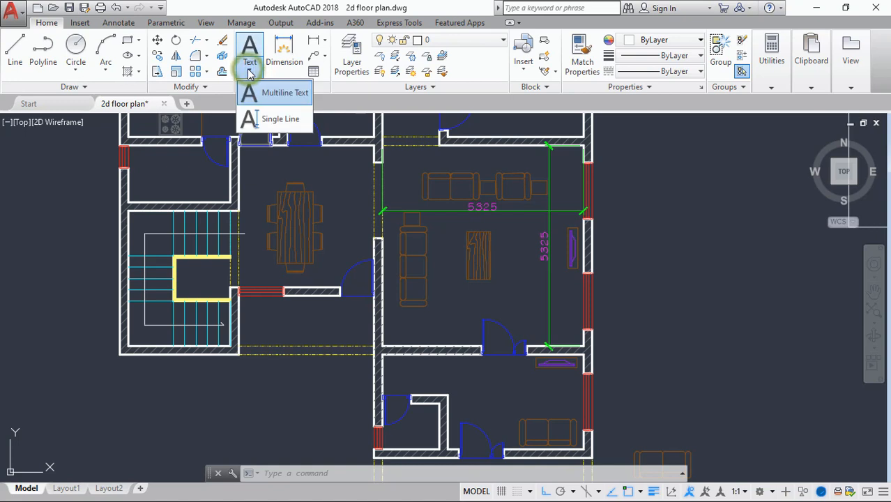
left_click(270, 121)
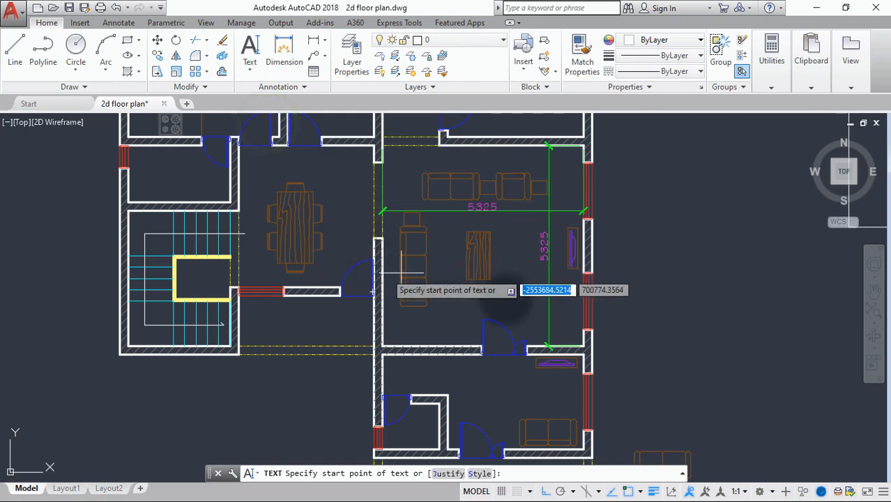
left_click(456, 288)
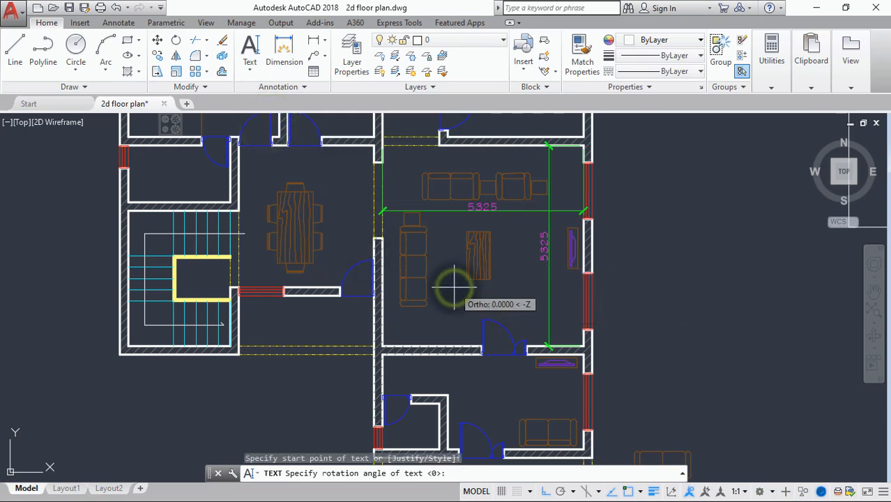
left_click(516, 293)
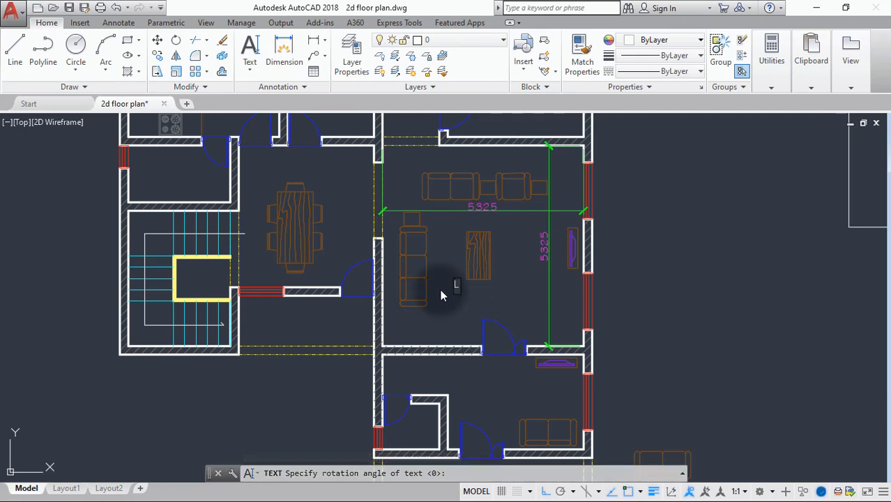
type("Living Room")
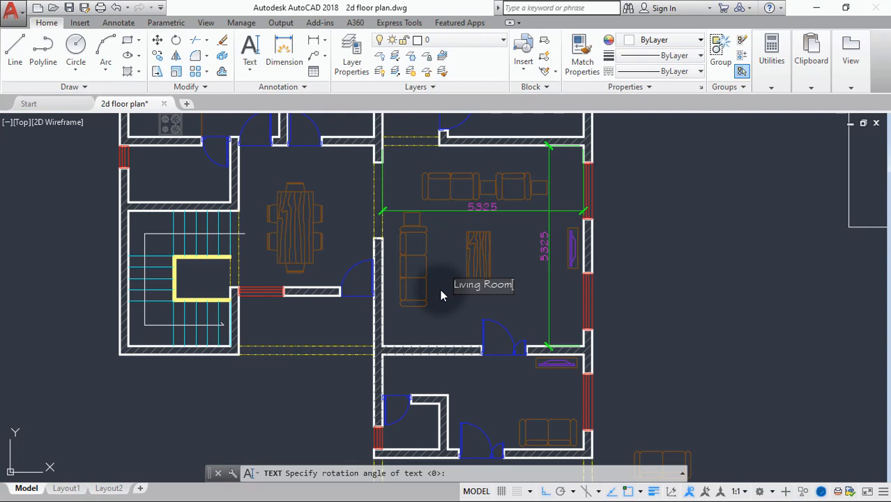
left_click(443, 297)
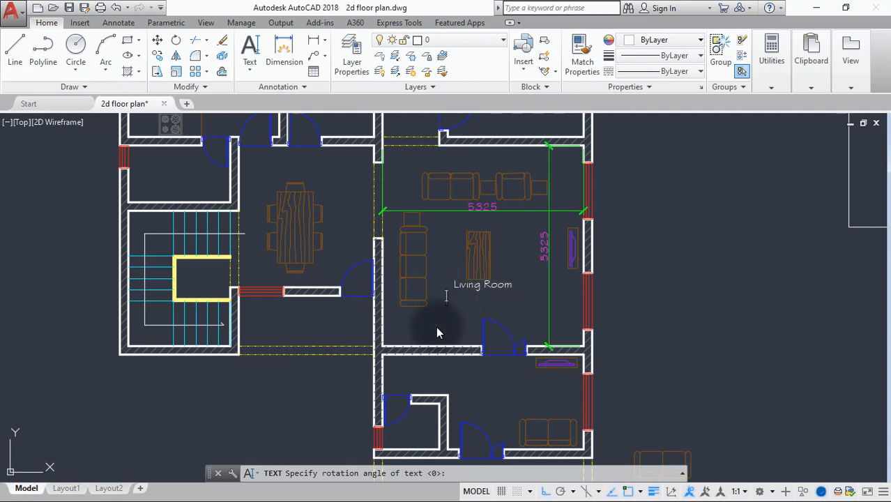
key("Escape")
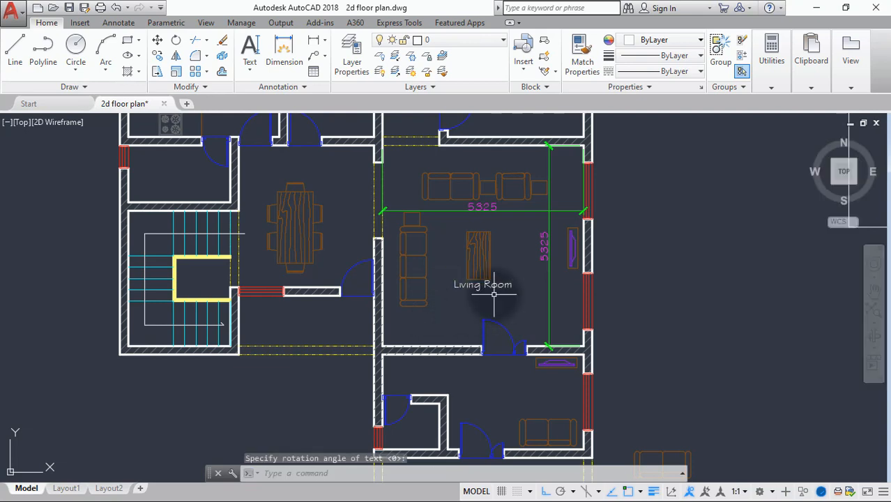
scroll(497, 288, "up", 3)
scroll(496, 288, "down", 5)
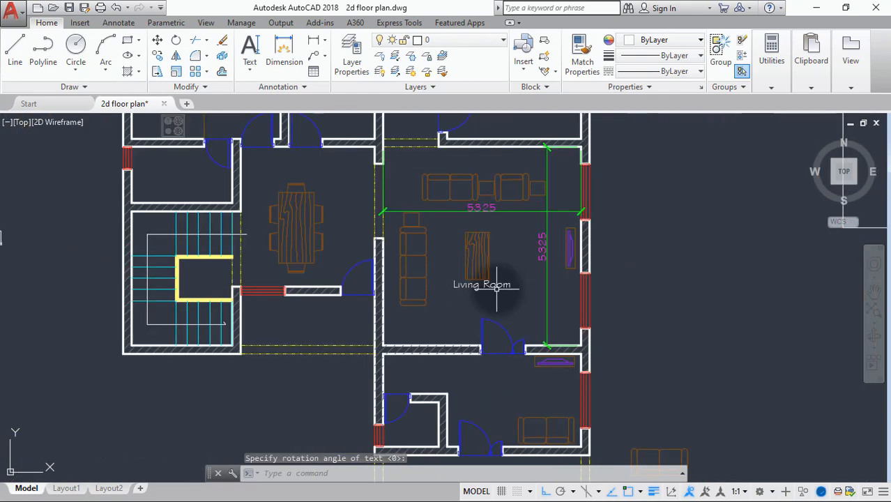
scroll(486, 289, "up", 4)
scroll(481, 286, "down", 4)
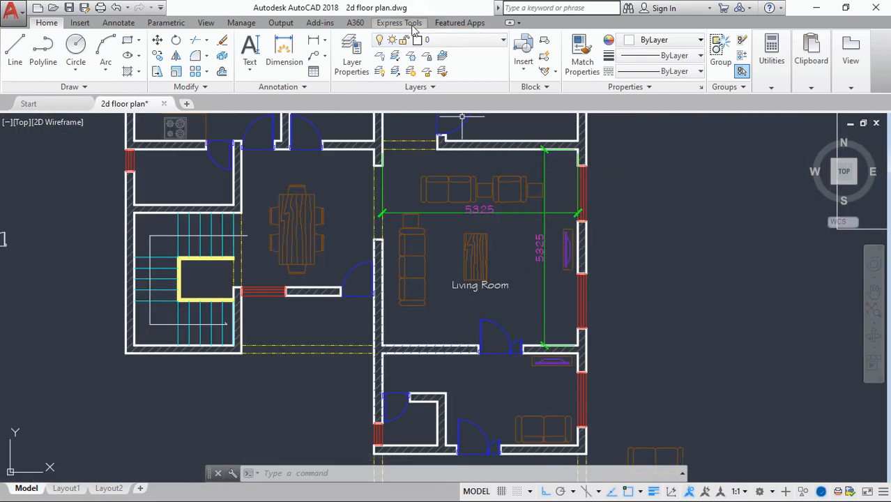
Step: Create a new layer named Dim
left_click(342, 57)
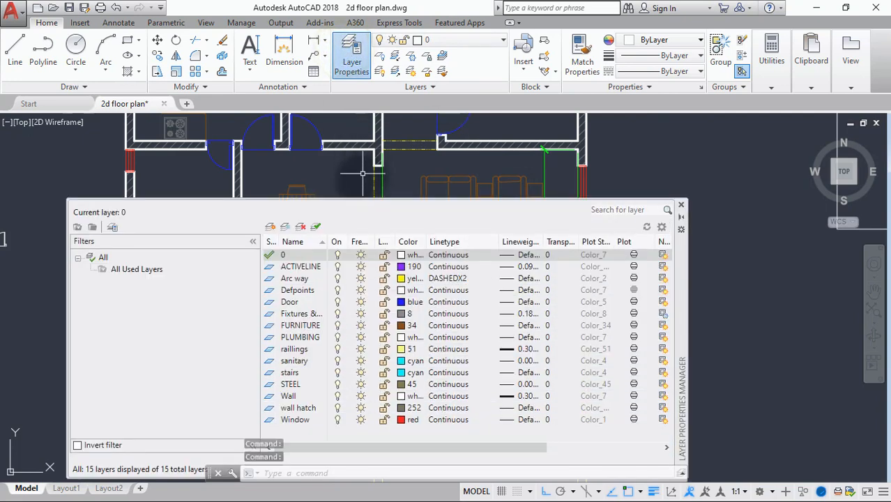
left_click(270, 226)
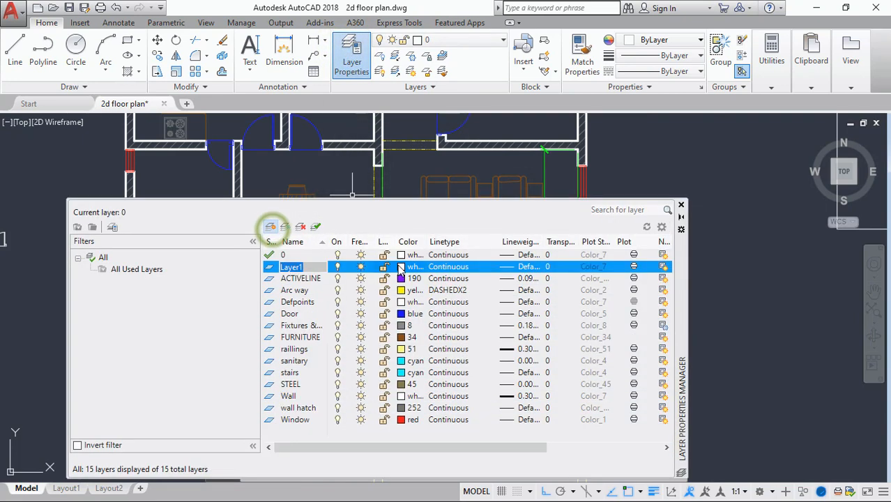
type("Dim")
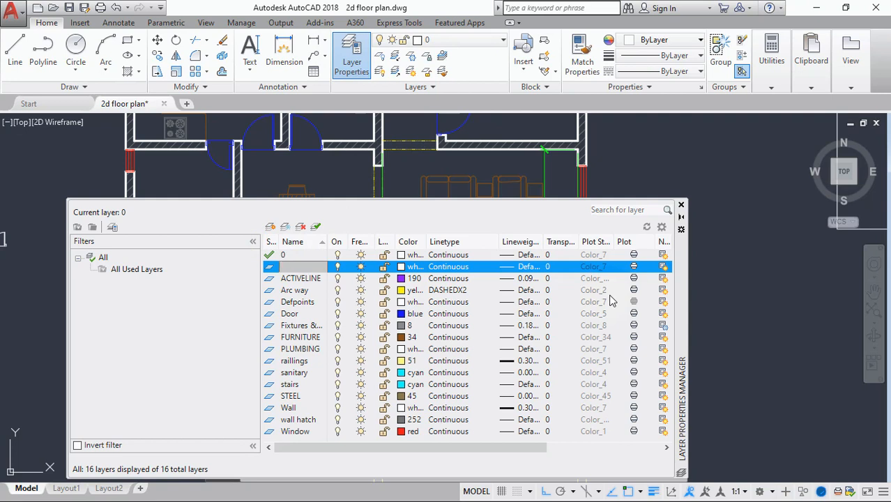
left_click(400, 268)
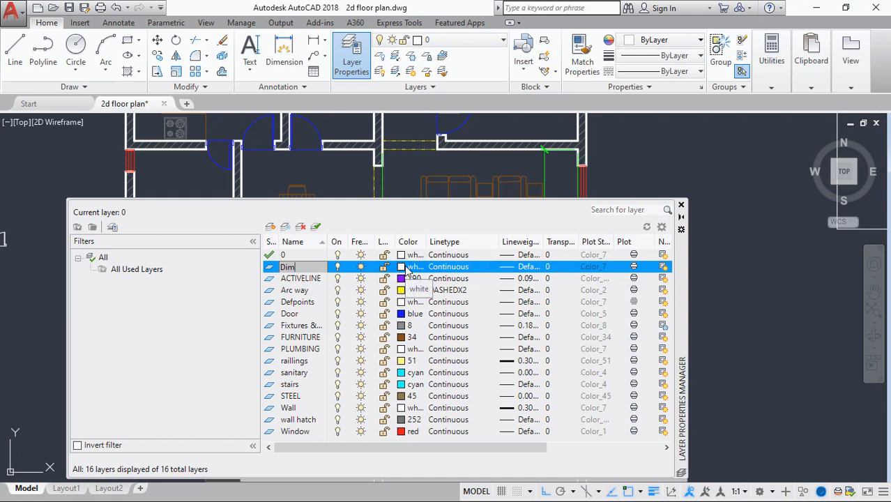
key("Return")
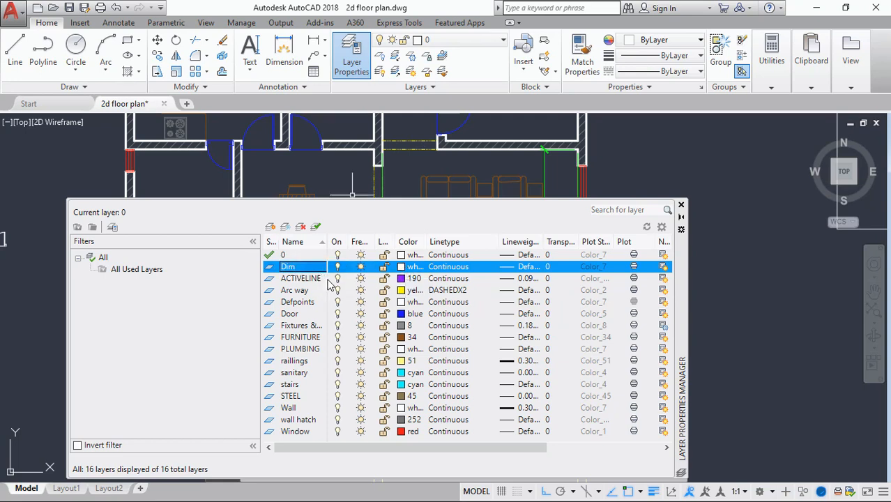
Step: Create a new layer named Text with color 255 and close the layer manager
left_click(269, 226)
type("Text")
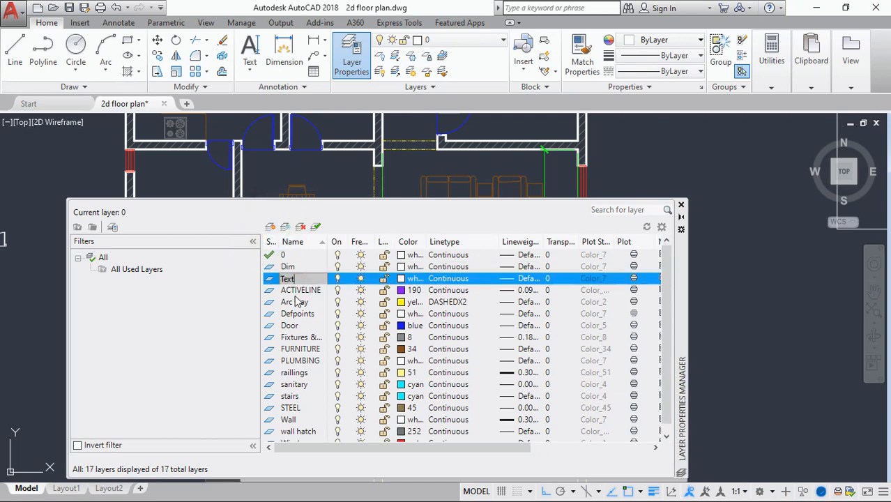
left_click(402, 278)
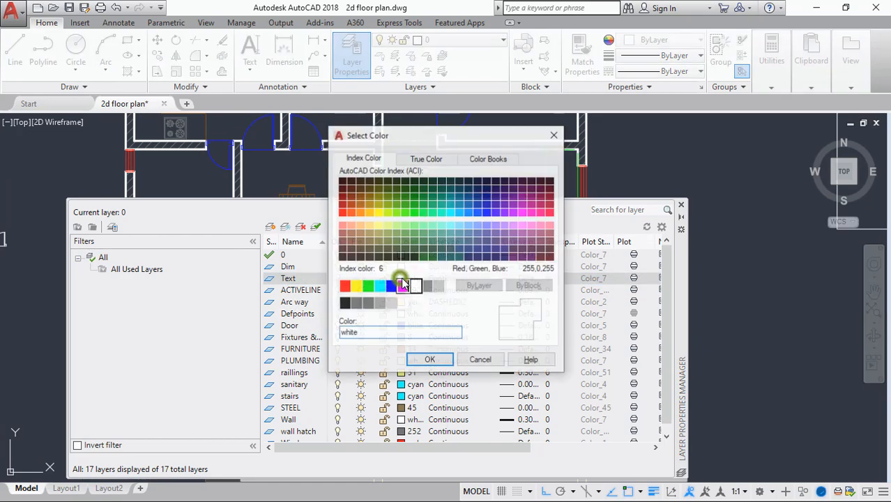
left_click(404, 286)
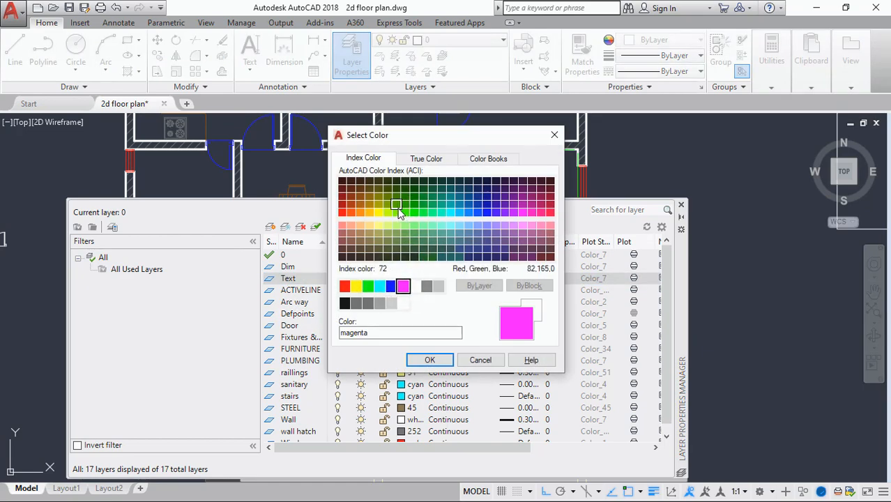
left_click(403, 304)
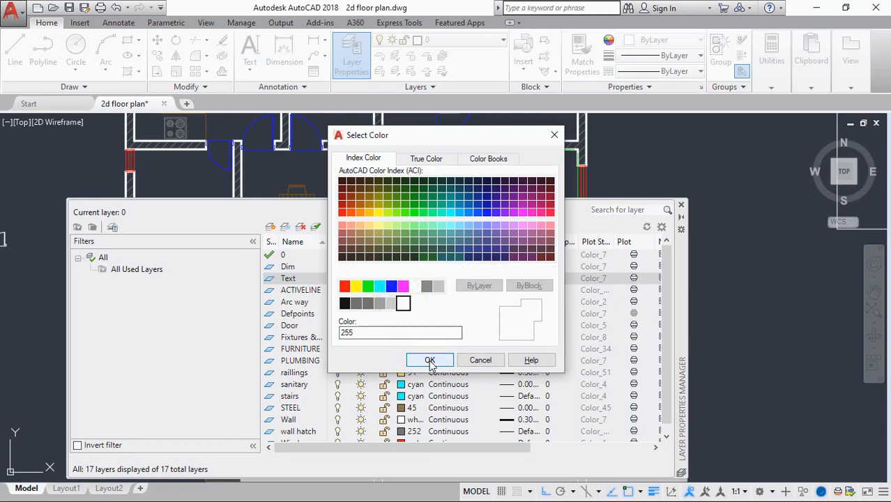
left_click(430, 359)
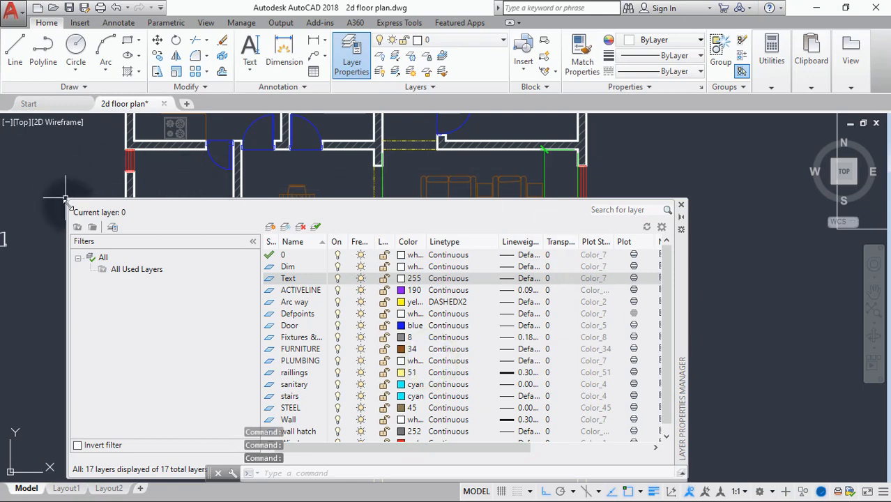
left_click(682, 205)
Step: Move the Living Room label onto the Text layer
left_click(498, 286)
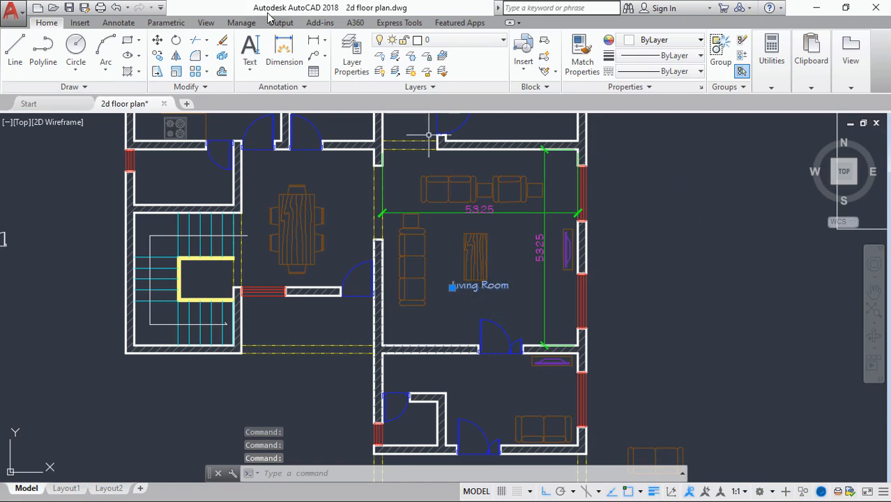
left_click(442, 40)
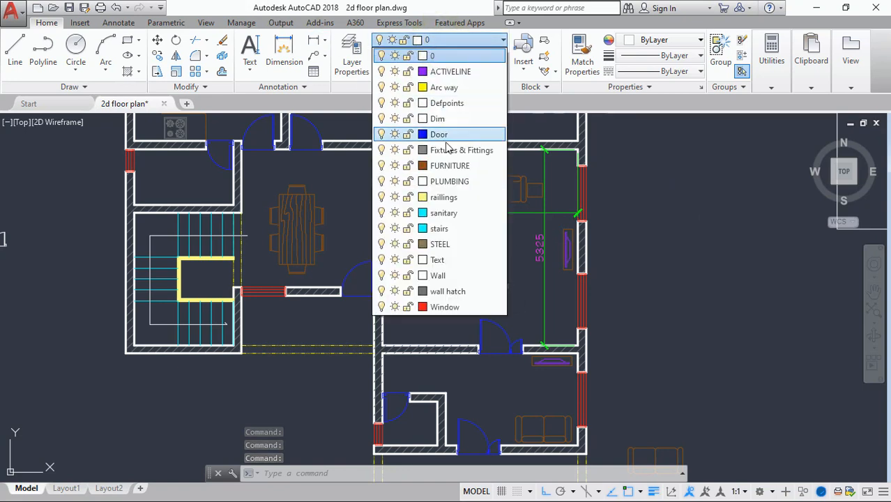
left_click(442, 263)
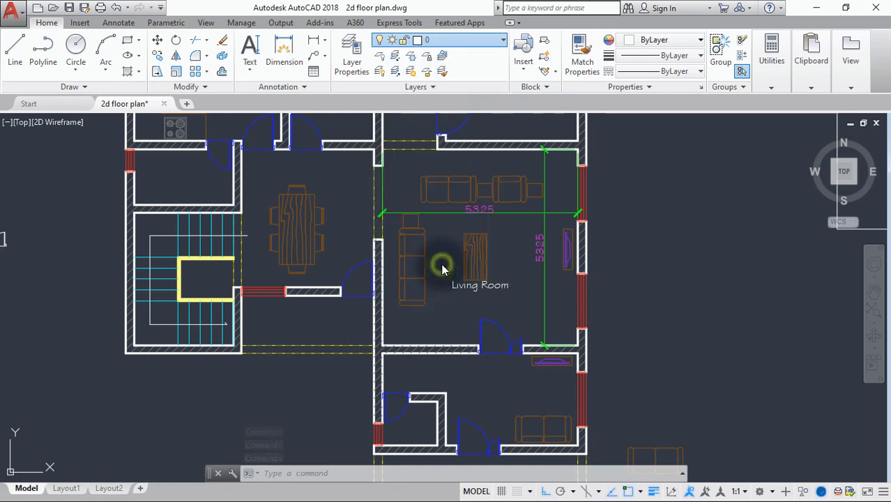
key("Escape")
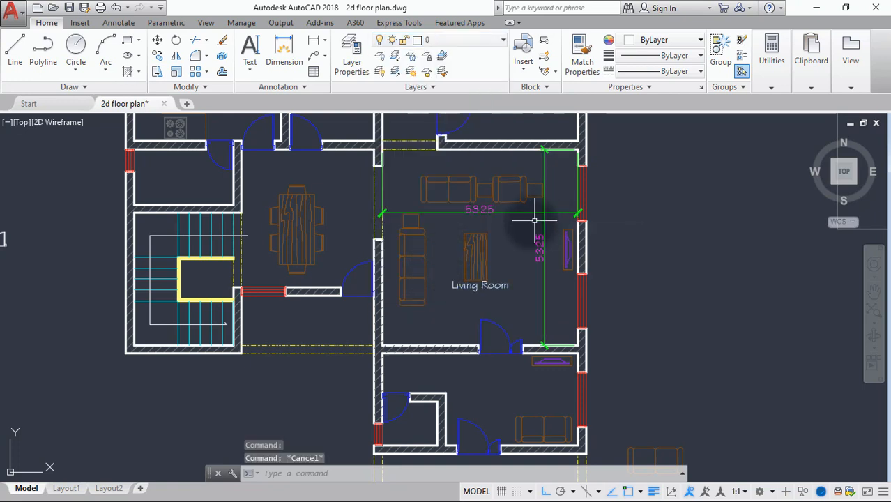
Step: Move the living room's horizontal dimension onto the Dim layer
left_click(518, 211)
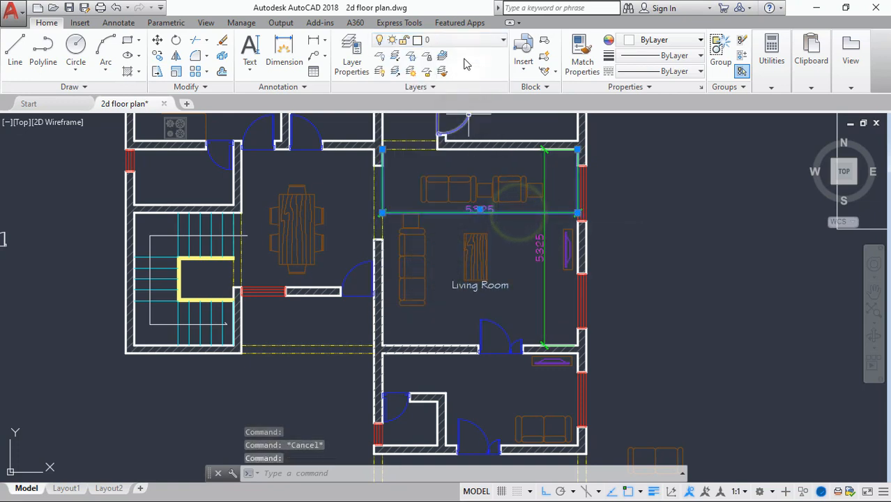
left_click(480, 40)
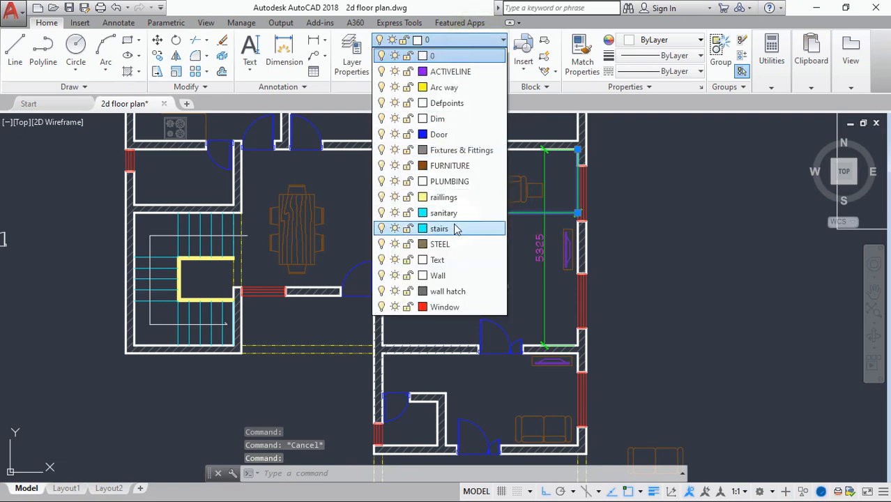
left_click(445, 119)
key("Escape")
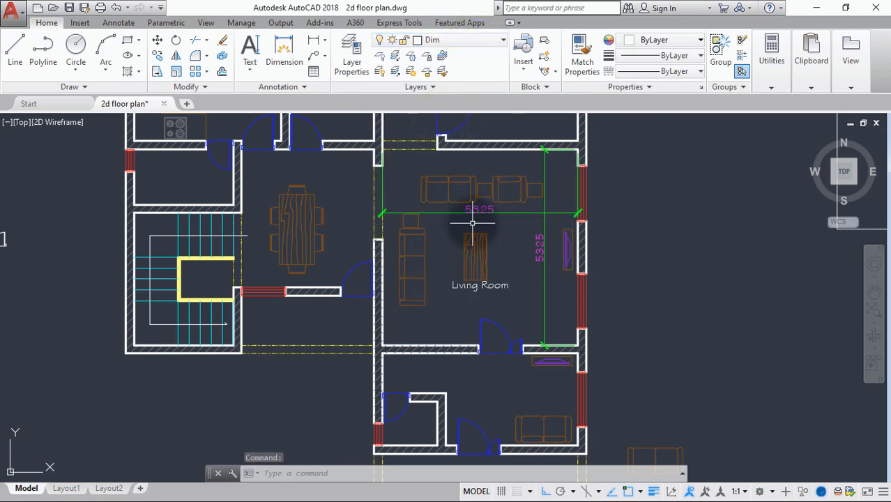
Step: Match the properties of the living room's horizontal dimension onto its vertical dimension
type("Ma")
key("Return")
left_click(508, 212)
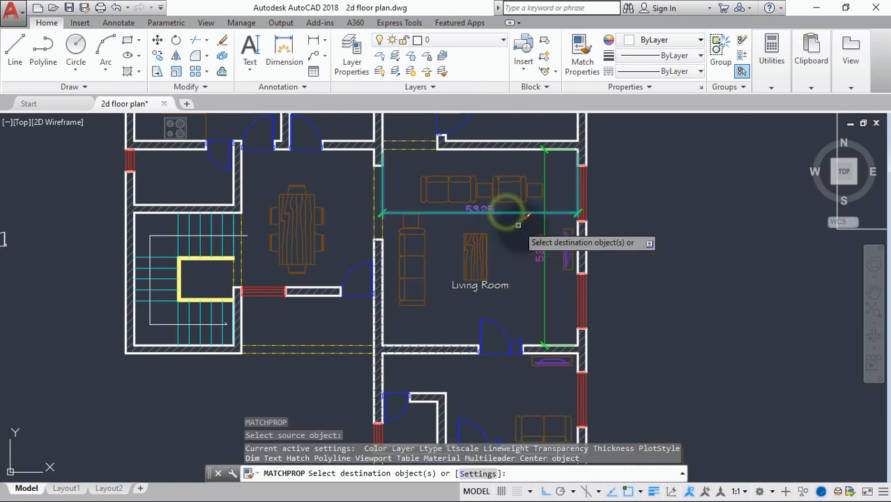
left_click(541, 240)
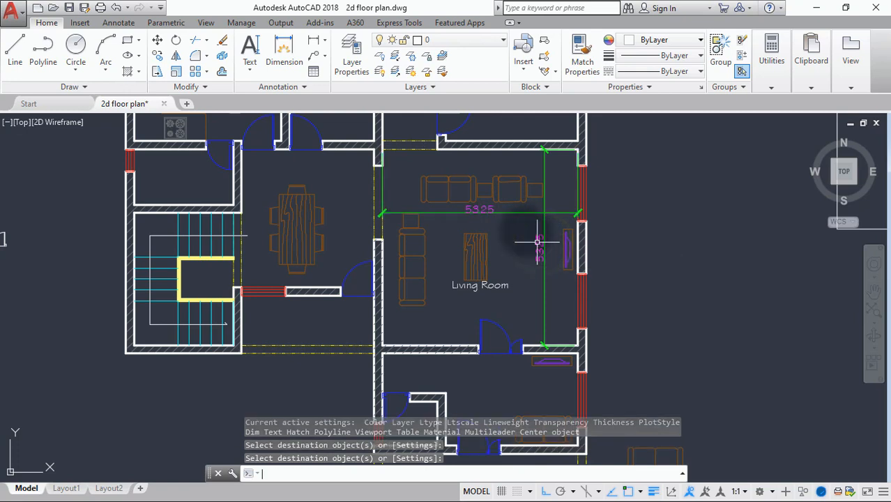
key("Return")
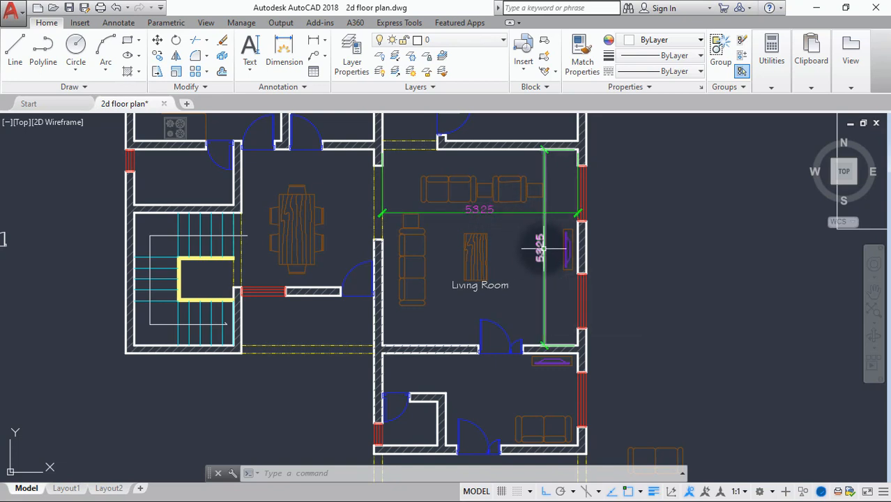
mouse_move(541, 248)
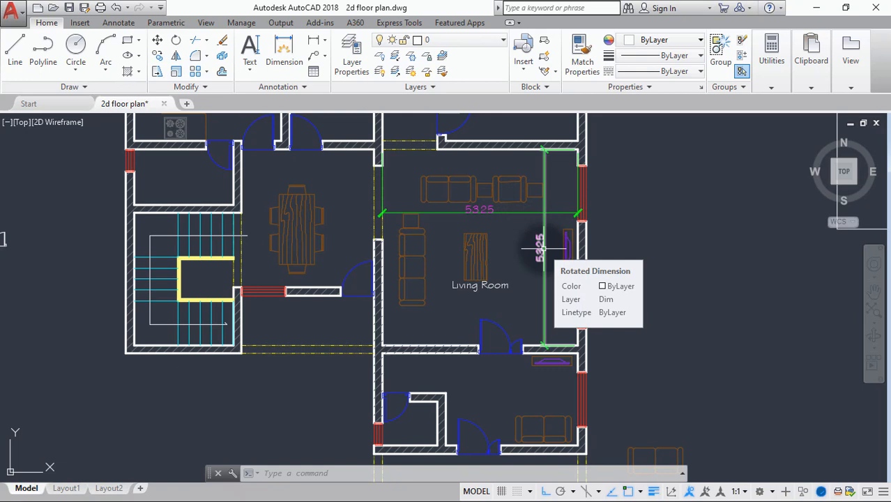
Step: Set the text height of the Living Room label to 300 in its properties
left_click(492, 285)
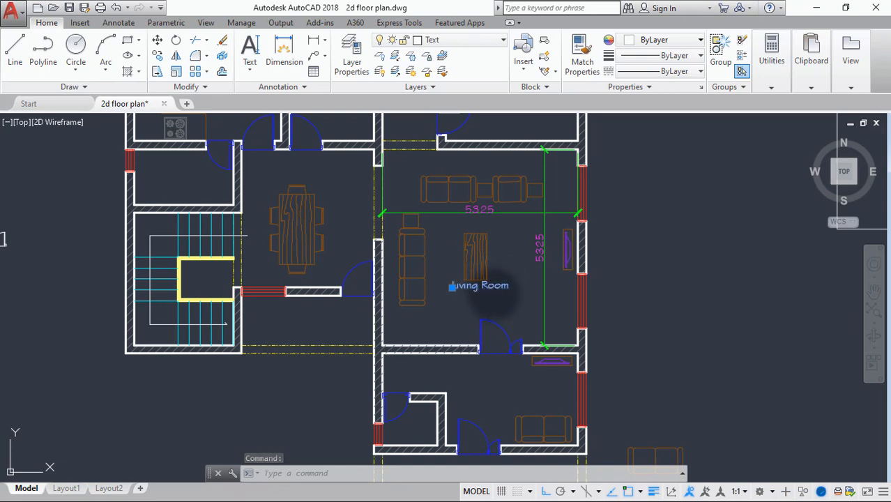
key("ctrl+1")
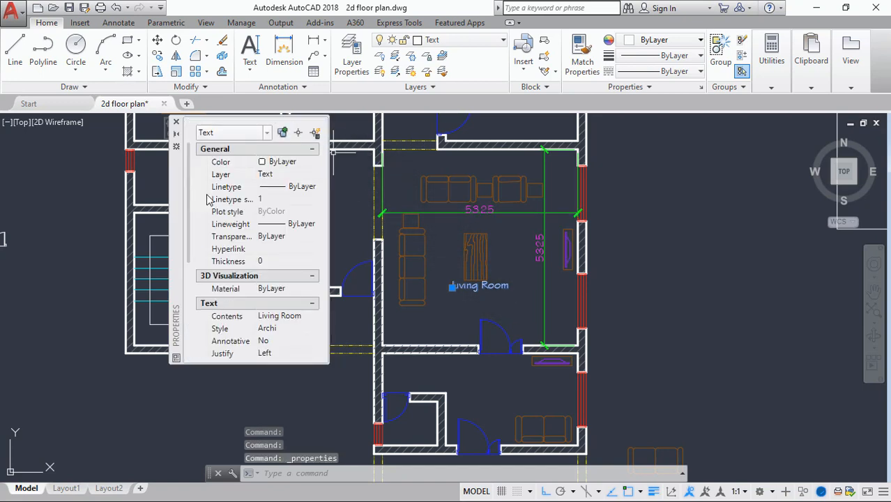
scroll(254, 277, "down", 4)
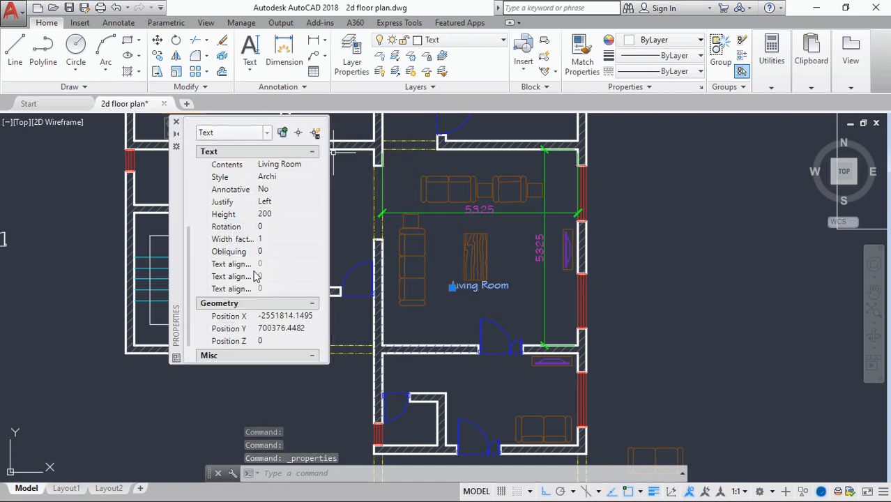
left_click(282, 215)
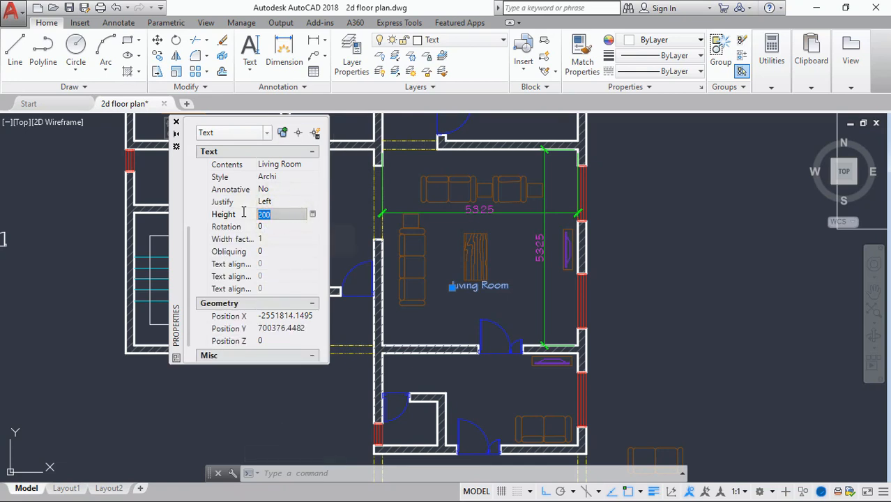
type("3")
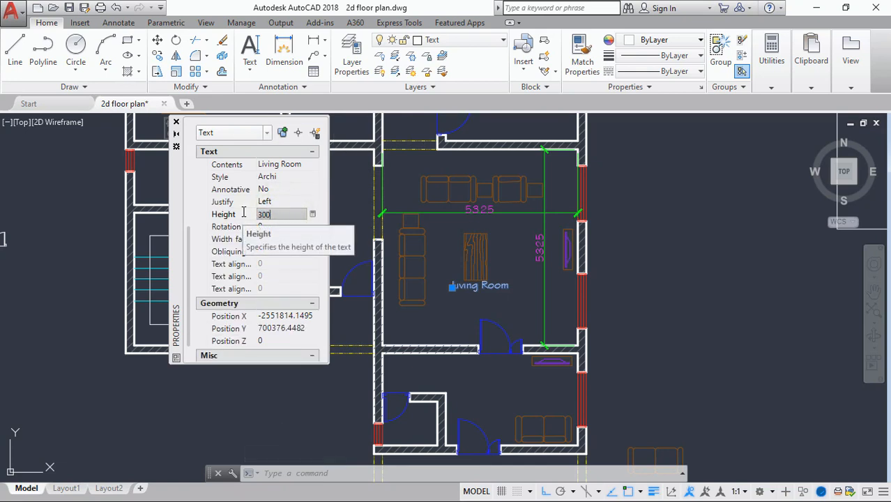
key("Tab")
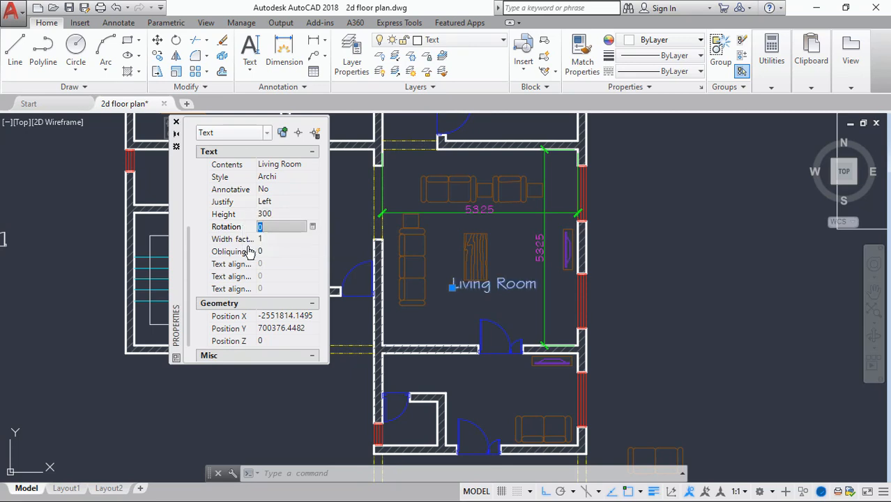
left_click(175, 124)
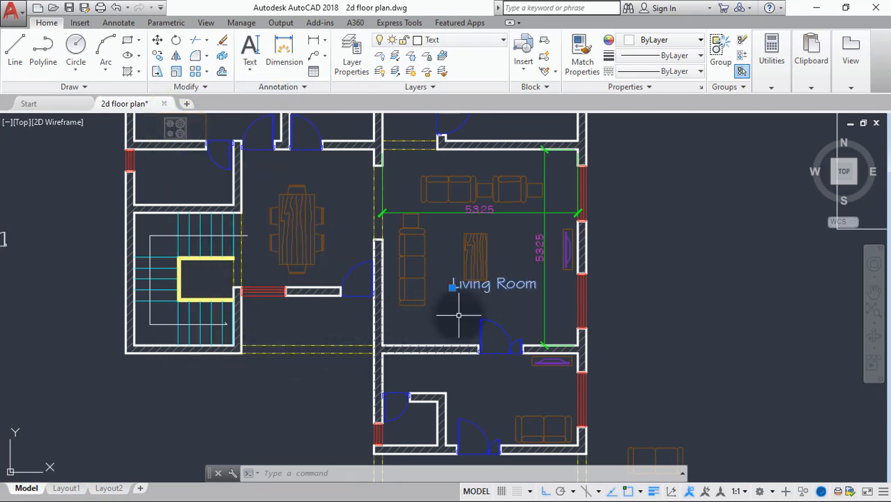
scroll(462, 289, "down", 3)
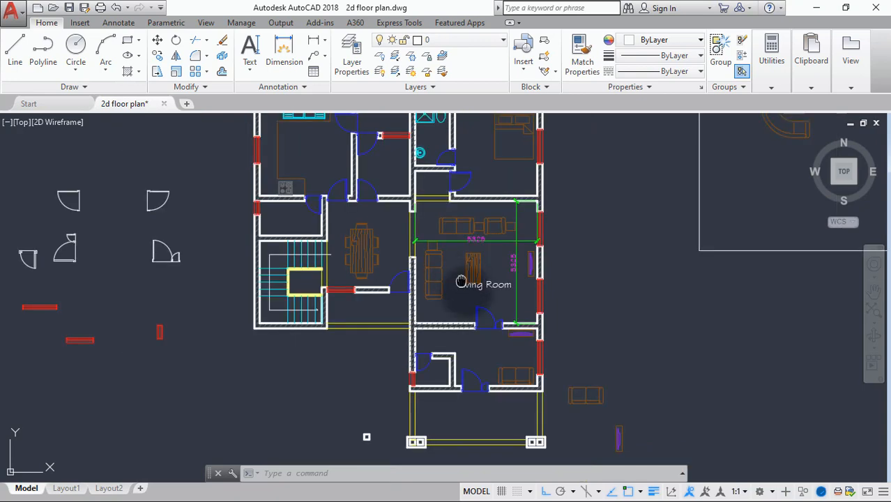